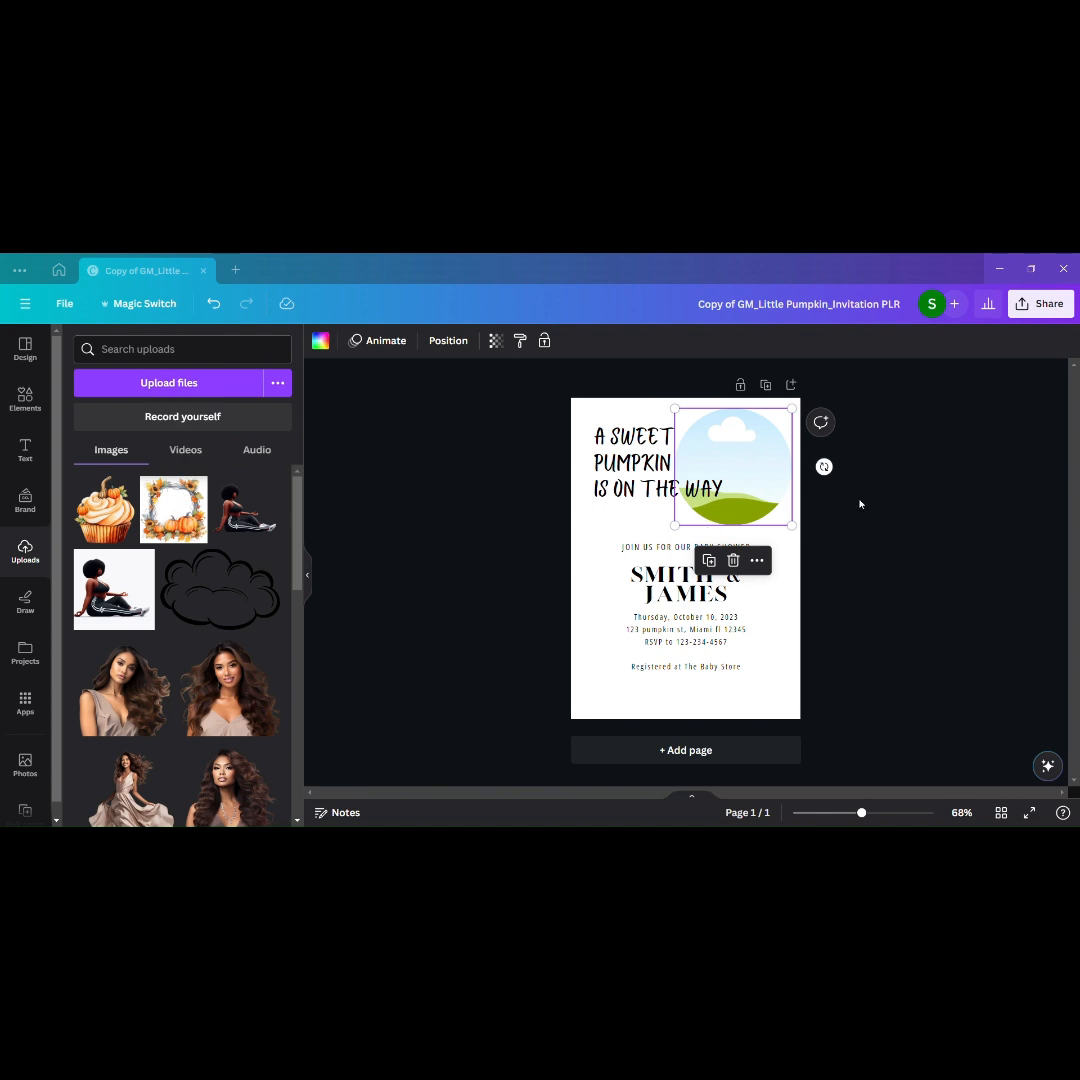
Step: Fill the circular frame with the waffle-topped cupcake image
left_click_drag(932, 560, 922, 600)
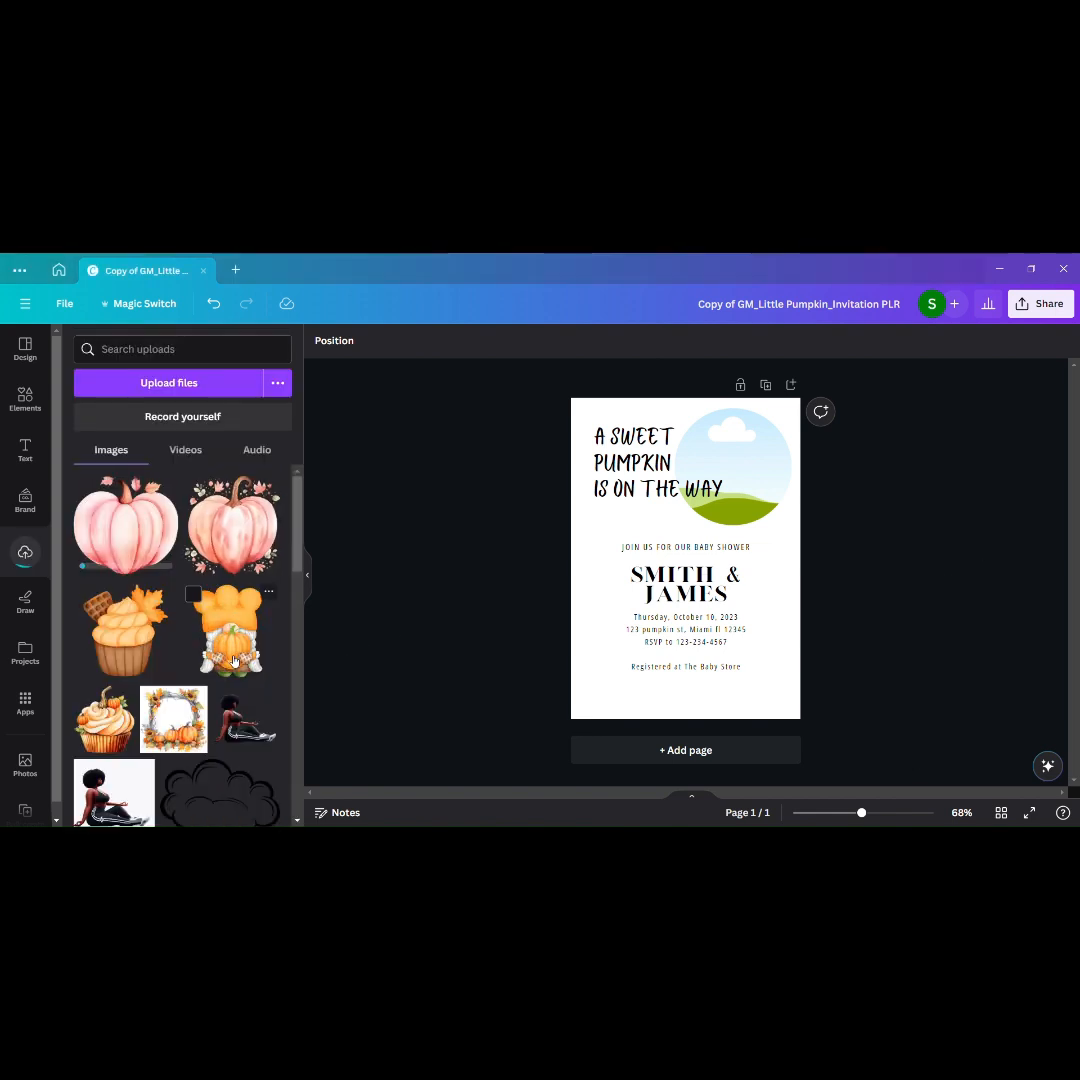
left_click_drag(135, 664, 712, 440)
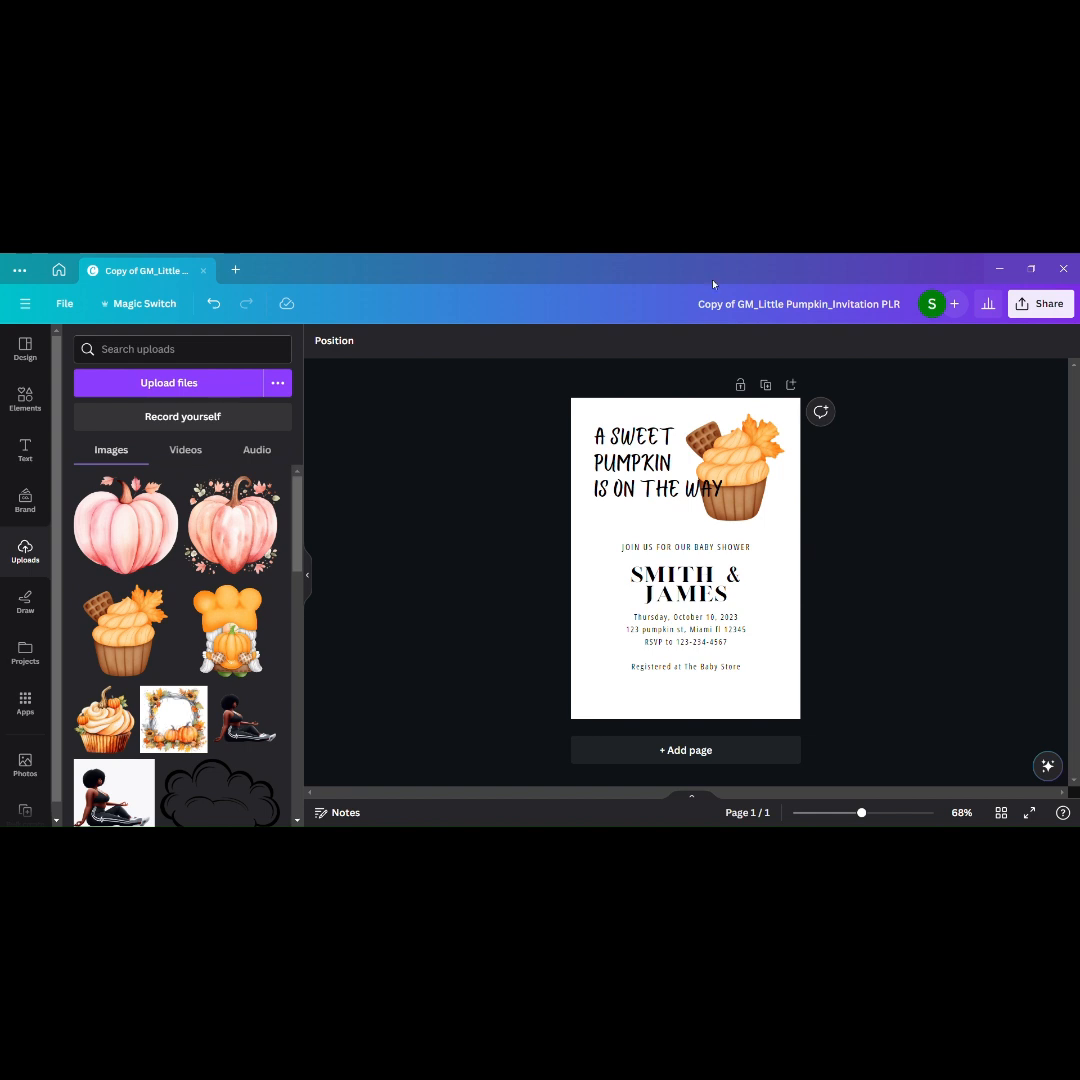
Step: Add the pumpkin-topped cupcake image and place it at the invitation's lower-left corner
left_click_drag(113, 747, 572, 710)
left_click(108, 725)
left_click_drag(769, 467, 747, 530)
left_click_drag(675, 596, 633, 687)
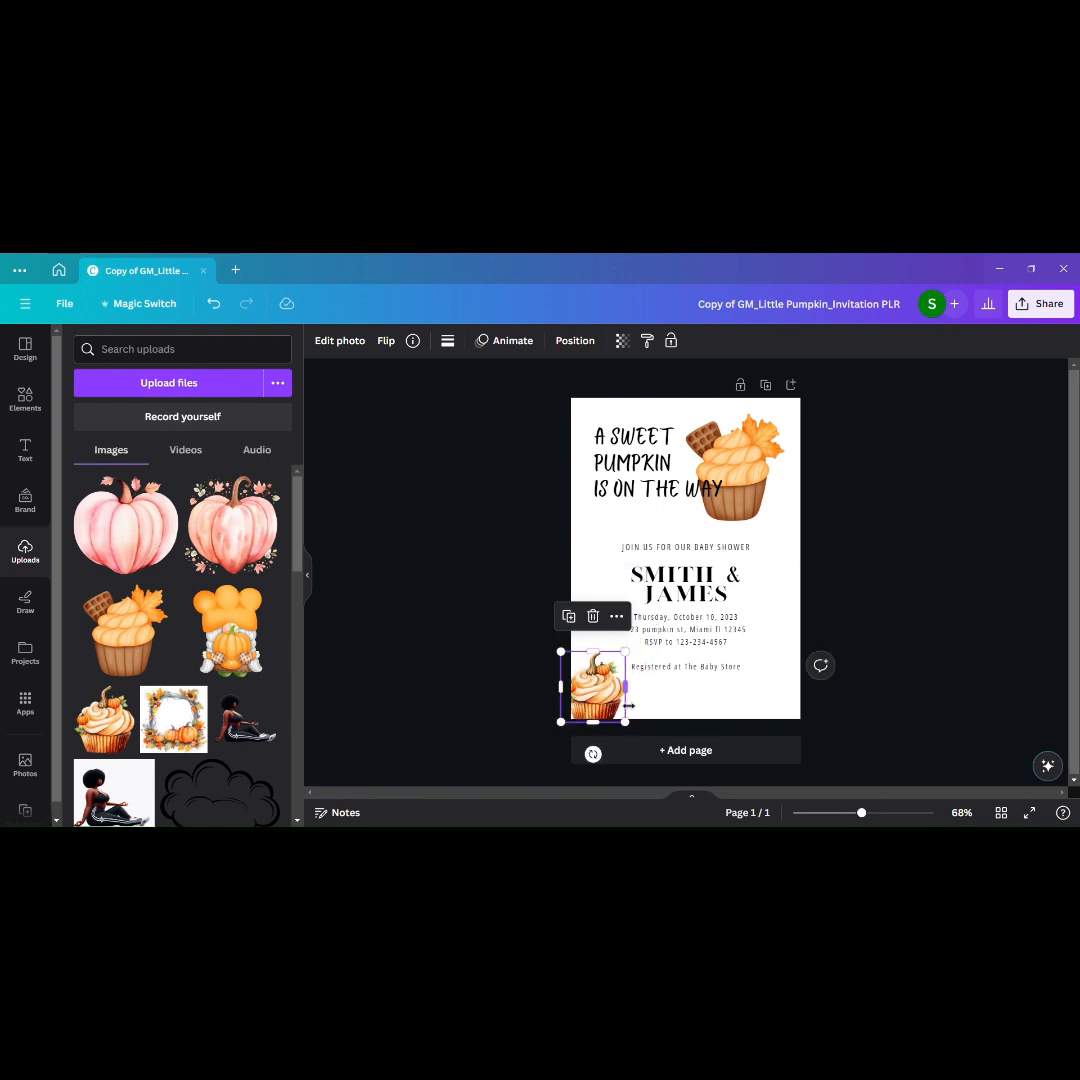
left_click(716, 704)
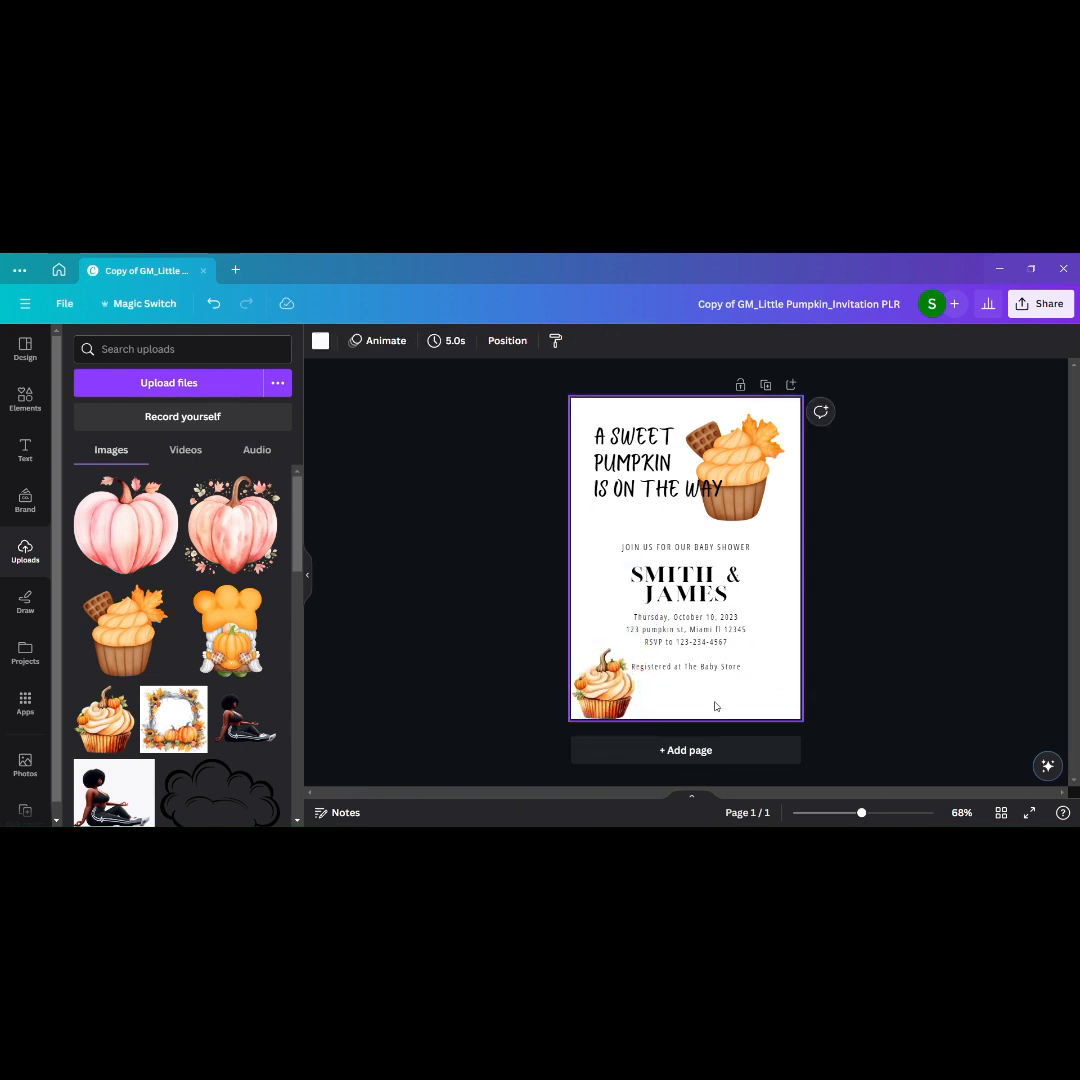
Step: Remove the waffle cupcake from the circular frame and fill the frame with the pumpkin-topped cupcake
left_click(774, 489)
left_click(734, 563)
left_click_drag(603, 685, 767, 496)
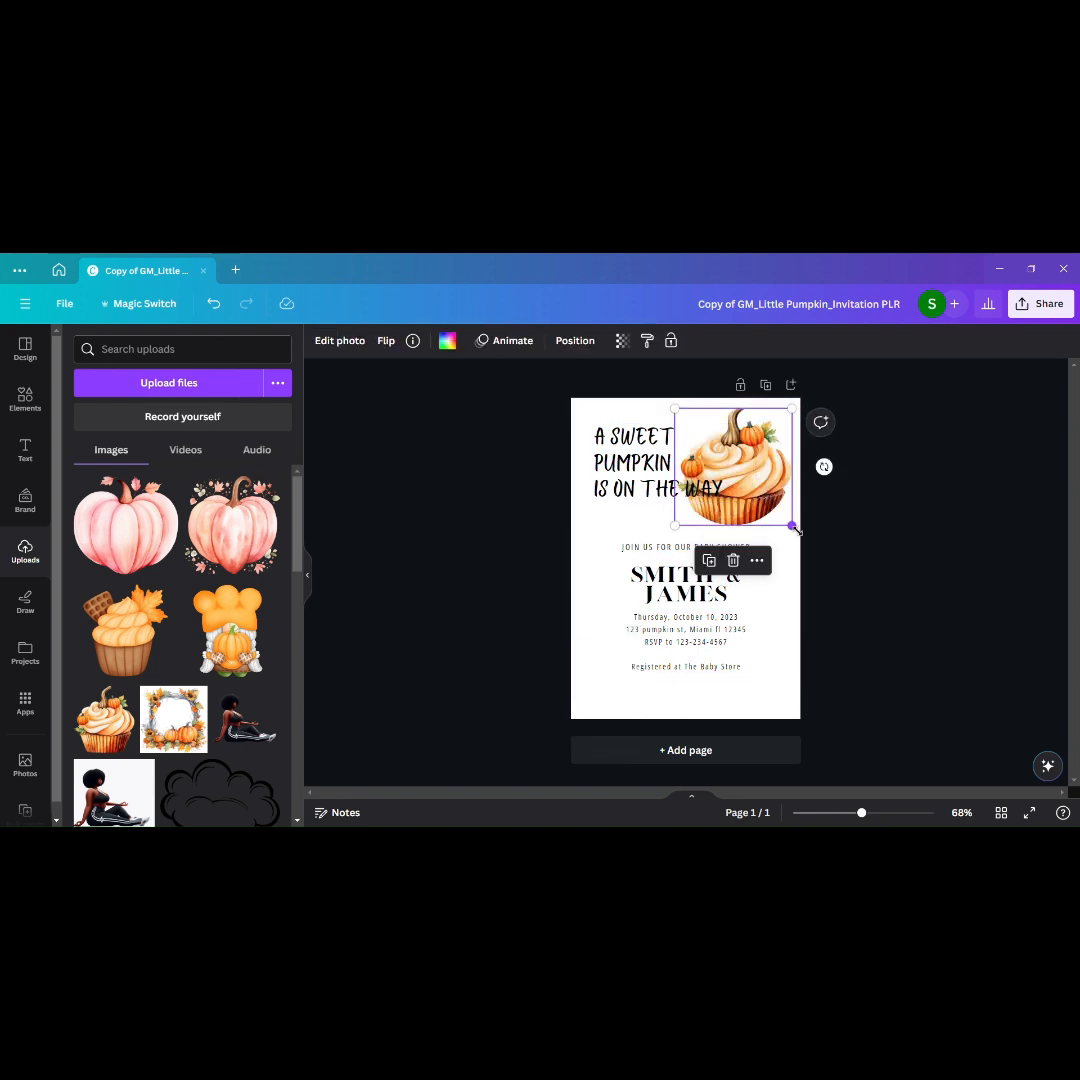
Step: Rescale the pumpkin-topped cupcake slightly inside its circular frame
double_click(773, 482)
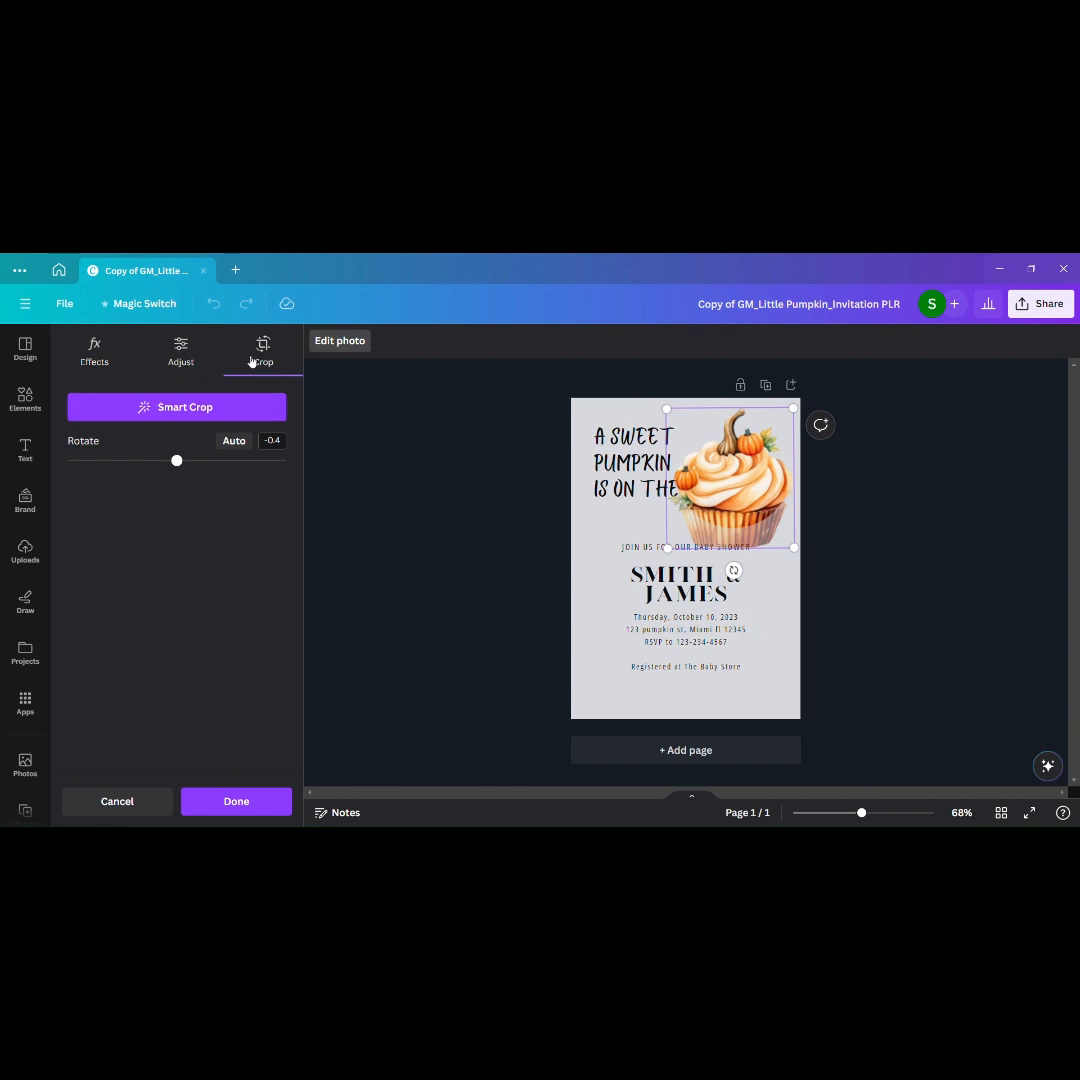
left_click_drag(794, 548, 792, 545)
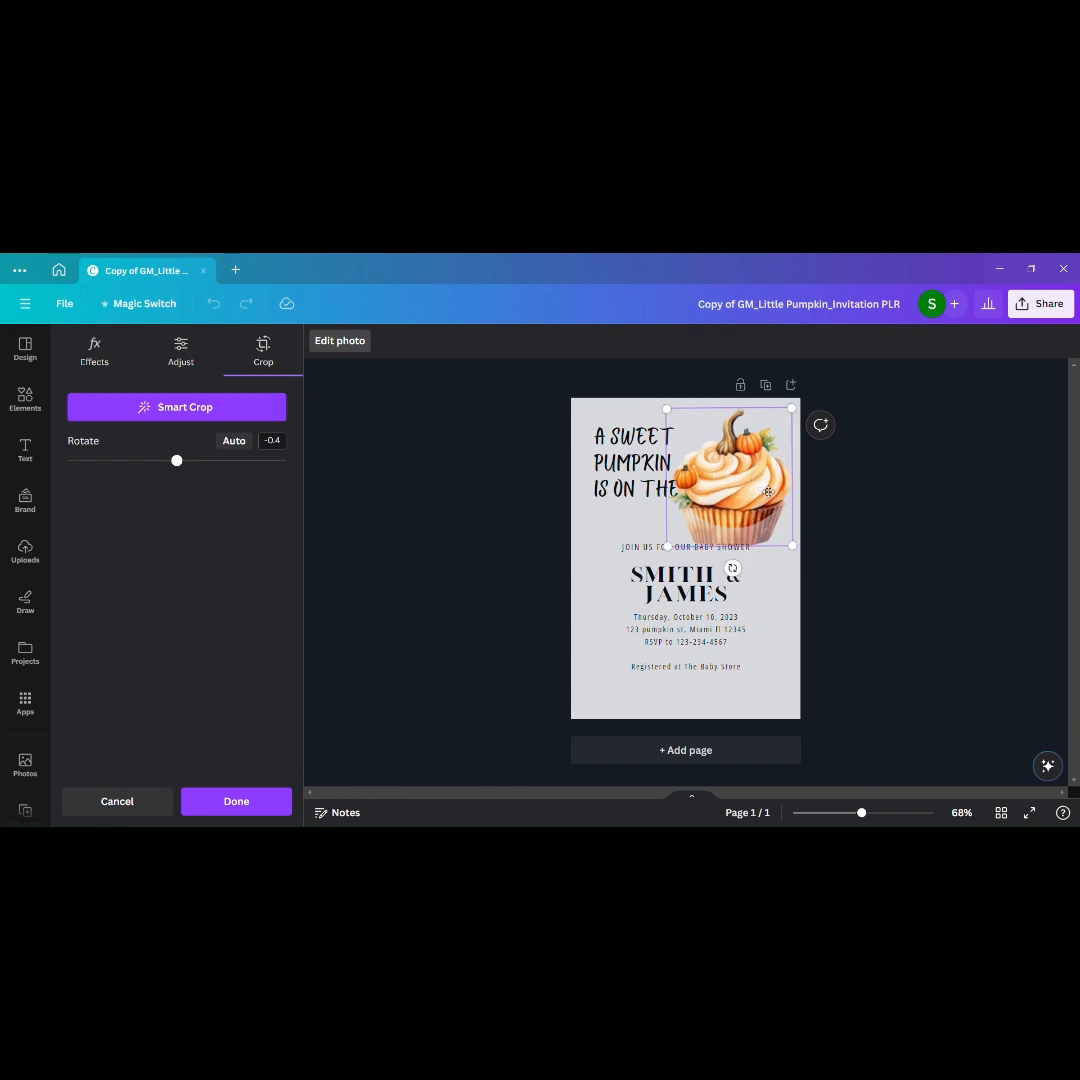
left_click(929, 623)
left_click(746, 499)
left_click(943, 596)
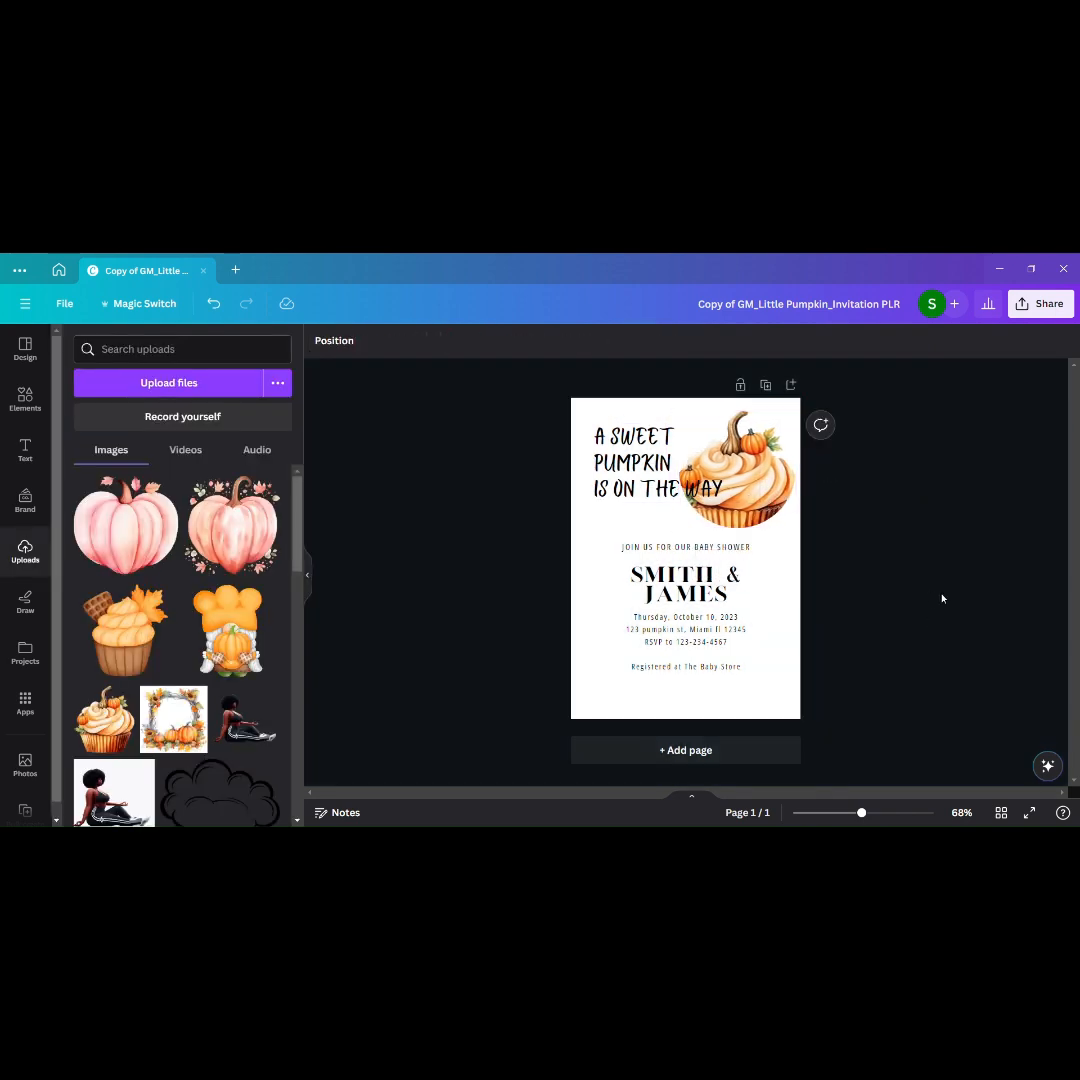
Step: Delete the circular frame together with its cupcake image
left_click(731, 511)
key("Delete")
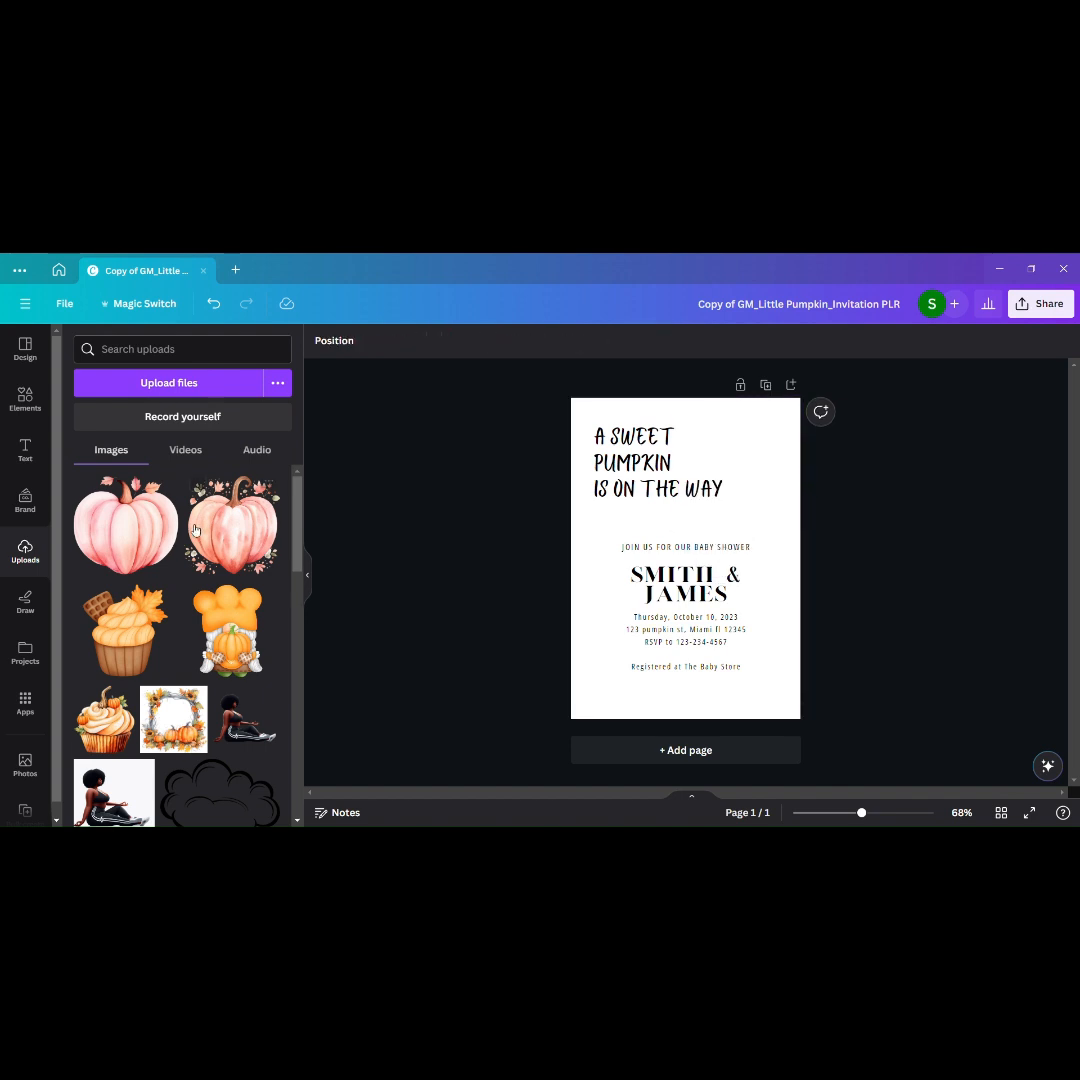
Step: Add a rounded-square frame beside the heading and fill it with the pumpkin-topped cupcake image
left_click(26, 400)
left_click(278, 506)
left_click(107, 512)
left_click_drag(690, 535, 741, 438)
left_click(25, 550)
left_click_drag(106, 718, 700, 418)
left_click(862, 465)
Step: Narrow the heading's text box so that "WAY" wraps onto a fourth line
left_click(654, 450)
left_click_drag(754, 461, 702, 474)
mouse_move(634, 499)
left_mouse_down()
mouse_move(644, 486)
mouse_move(720, 503)
mouse_move(732, 470)
mouse_move(639, 490)
left_mouse_up()
left_click(885, 514)
Step: Enlarge and reposition the cupcake frame in the page's upper-right corner and set its transparency to 59
left_click(727, 490)
left_click(906, 530)
left_click_drag(741, 457, 739, 474)
left_click(885, 502)
left_click(738, 472)
left_click_drag(693, 422, 669, 398)
left_click_drag(728, 482, 741, 485)
left_click(622, 340)
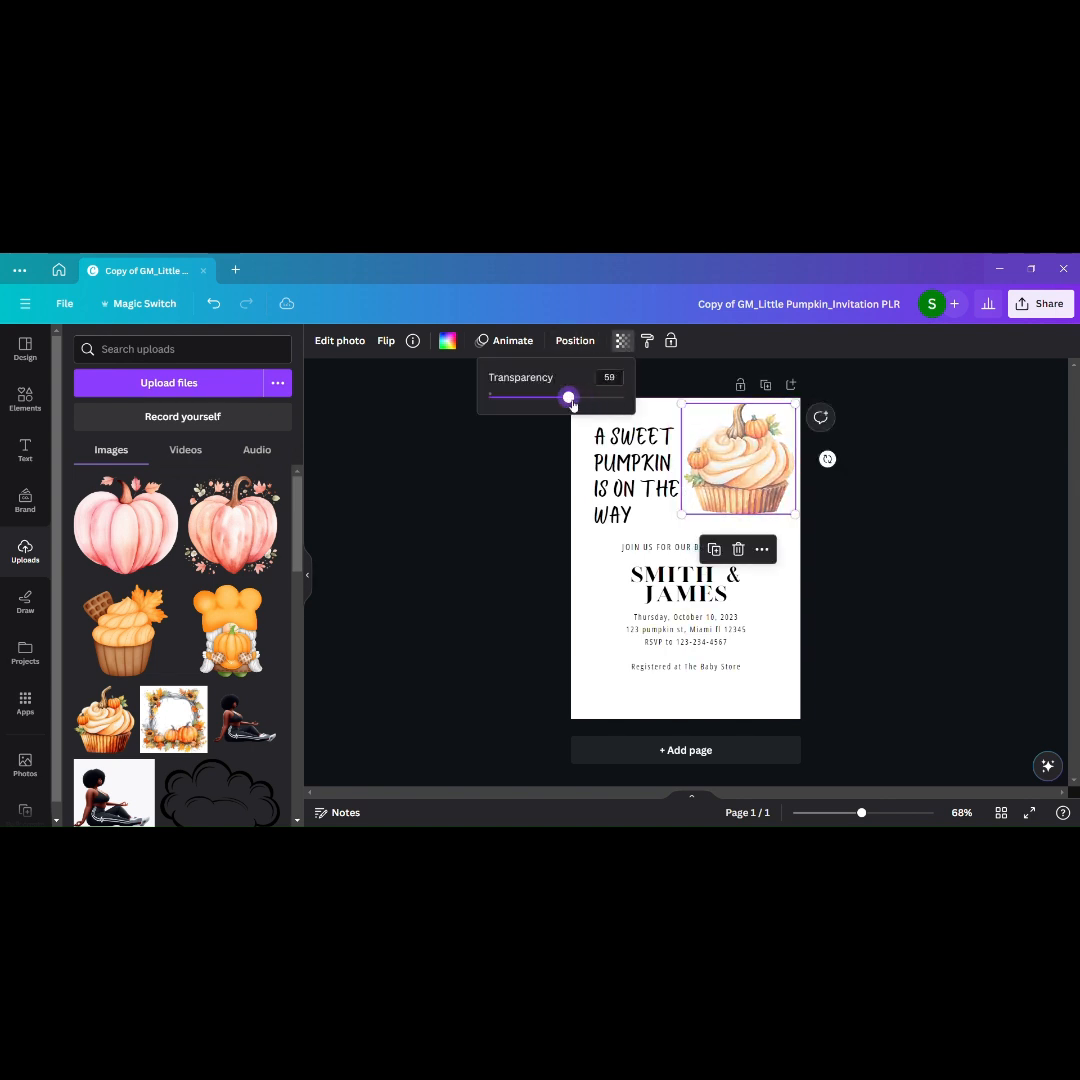
left_click(968, 526)
Step: Add the autumn pumpkin wreath image and remove its background
left_click(245, 653)
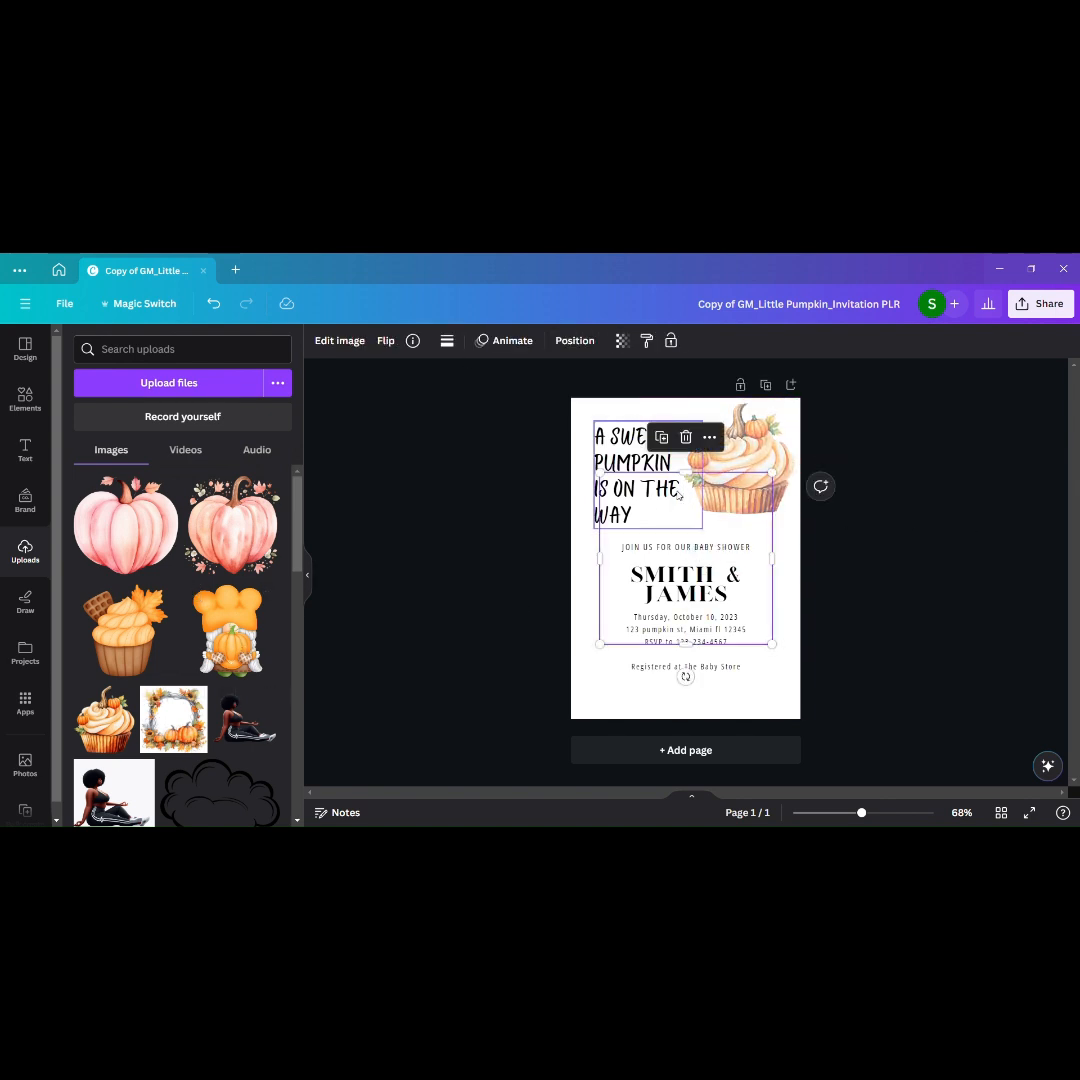
left_click(340, 340)
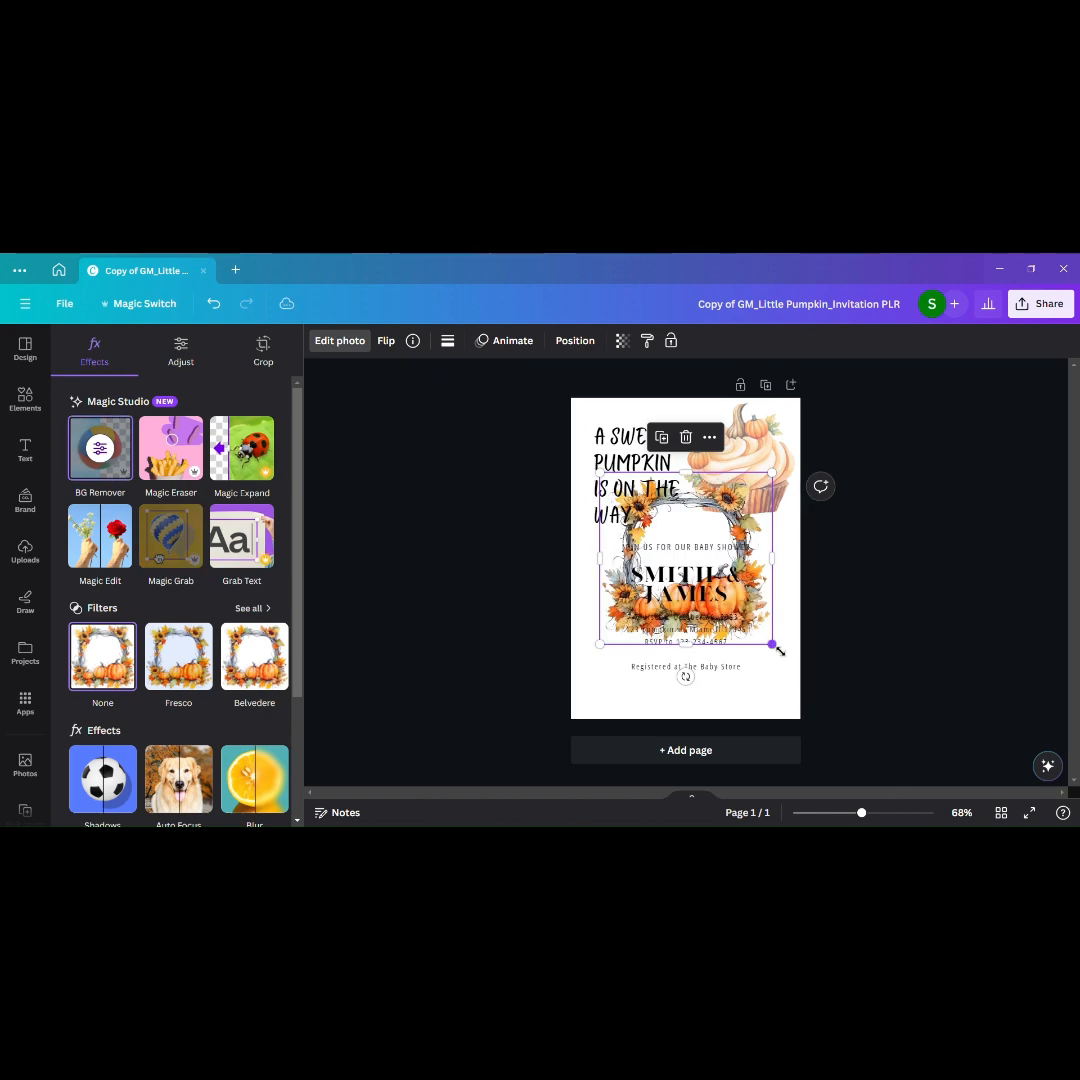
Step: Try the wreath enlarged to cover the whole page, and delete it
left_click_drag(785, 674, 739, 585)
left_click_drag(785, 503, 788, 509)
left_click_drag(781, 609, 812, 738)
mouse_move(783, 606)
left_mouse_down()
mouse_move(762, 605)
mouse_move(762, 585)
mouse_move(762, 606)
left_mouse_up()
left_click_drag(688, 689, 700, 843)
left_click_drag(750, 698, 787, 675)
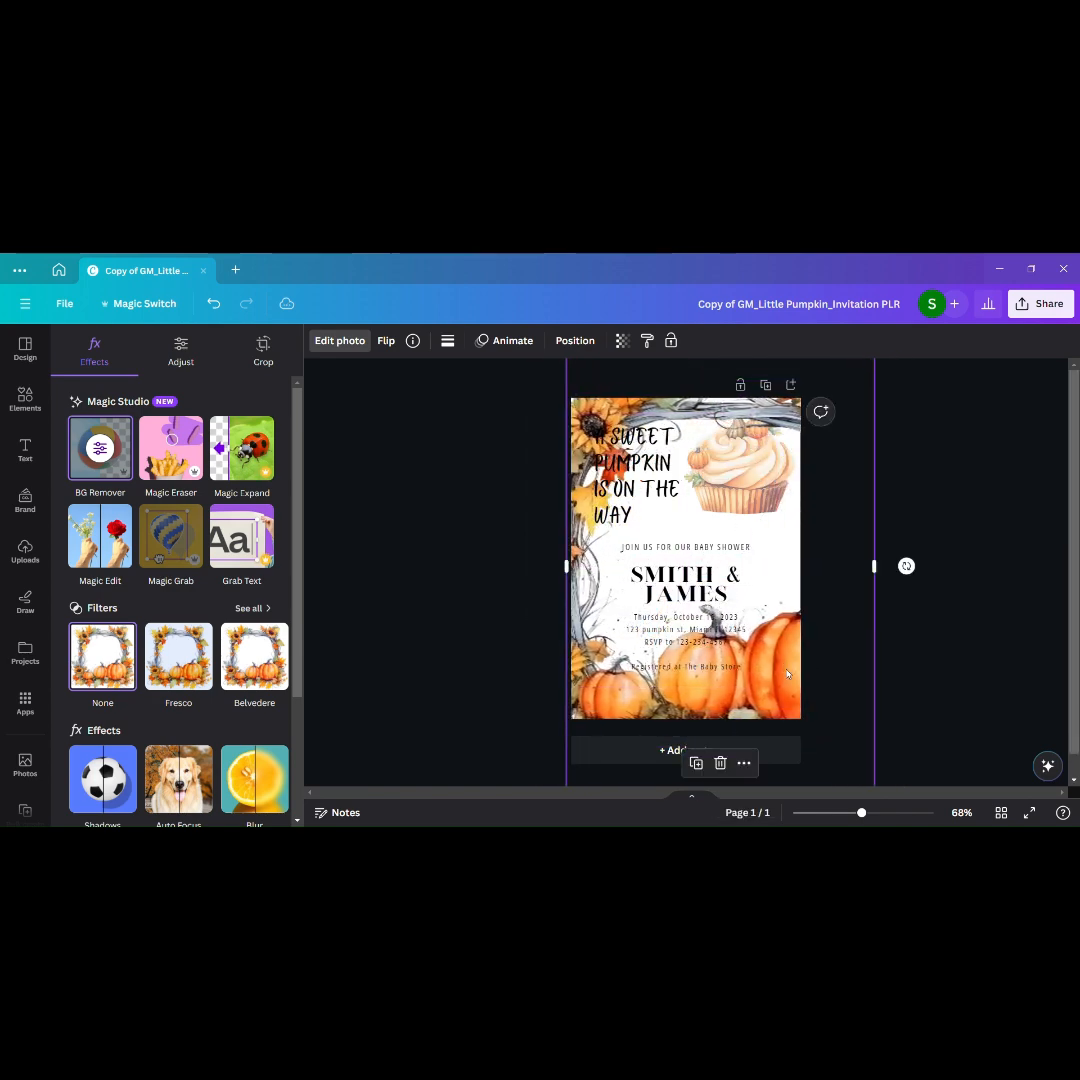
left_click(721, 763)
Step: Add the autumn pumpkin wreath image again and enlarge it across the lower part of the page
left_click(174, 719)
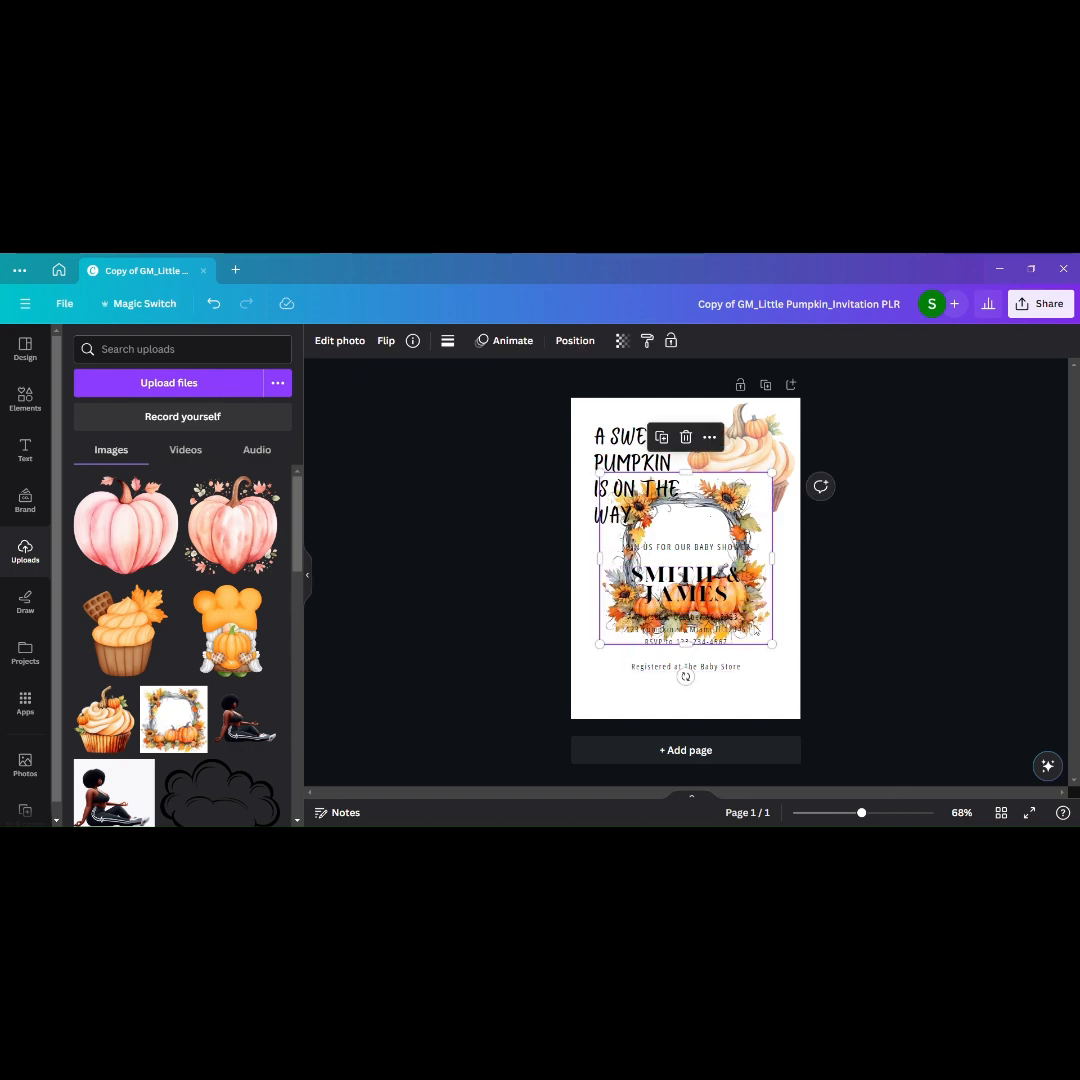
left_click_drag(765, 500, 726, 548)
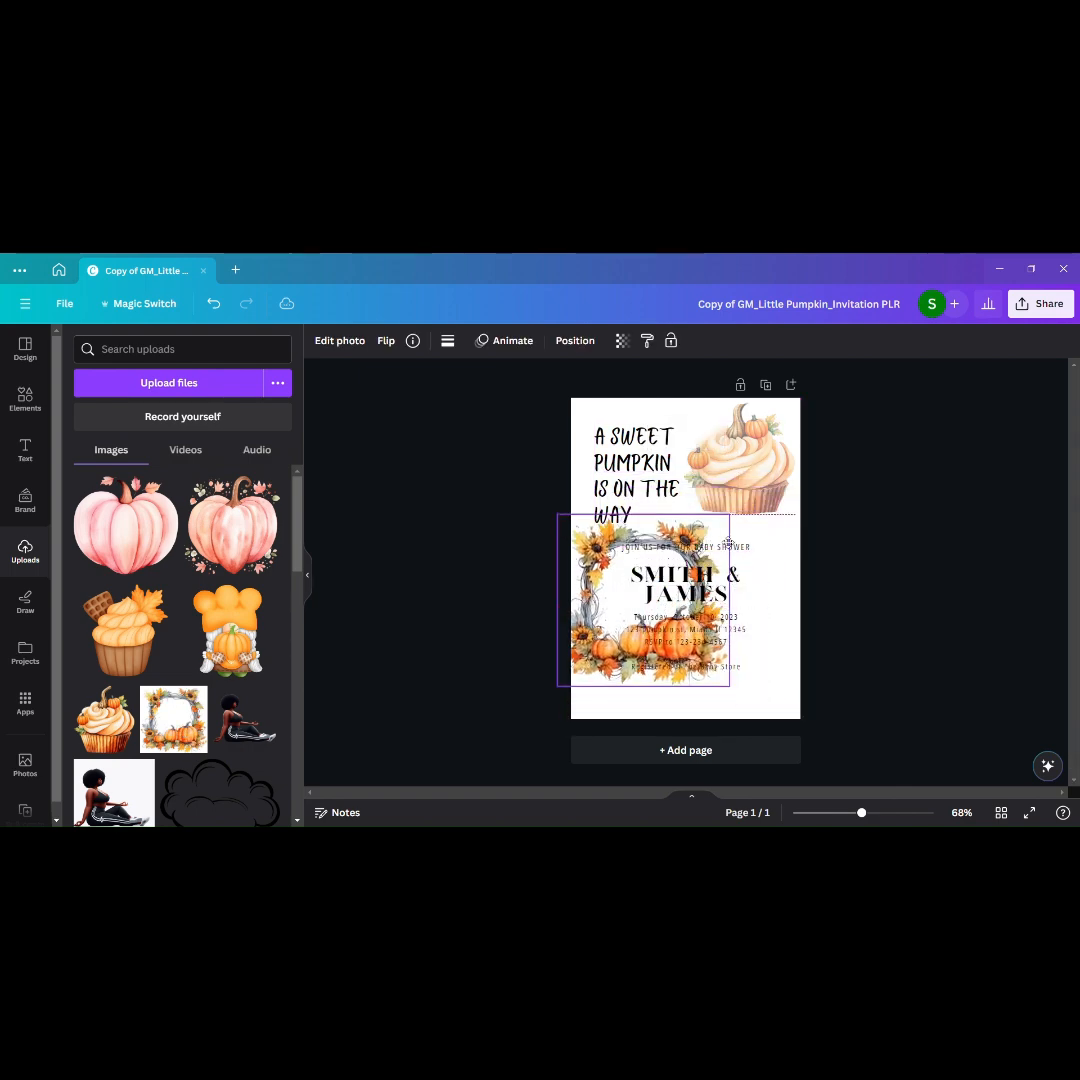
left_click(738, 692)
left_click(738, 692)
left_click_drag(736, 689, 795, 733)
left_click_drag(796, 621, 817, 631)
mouse_move(764, 687)
left_mouse_down()
mouse_move(748, 689)
mouse_move(761, 675)
left_mouse_up()
Step: Fade the wreath image to roughly half transparency
left_click(621, 341)
left_click_drag(621, 397, 570, 409)
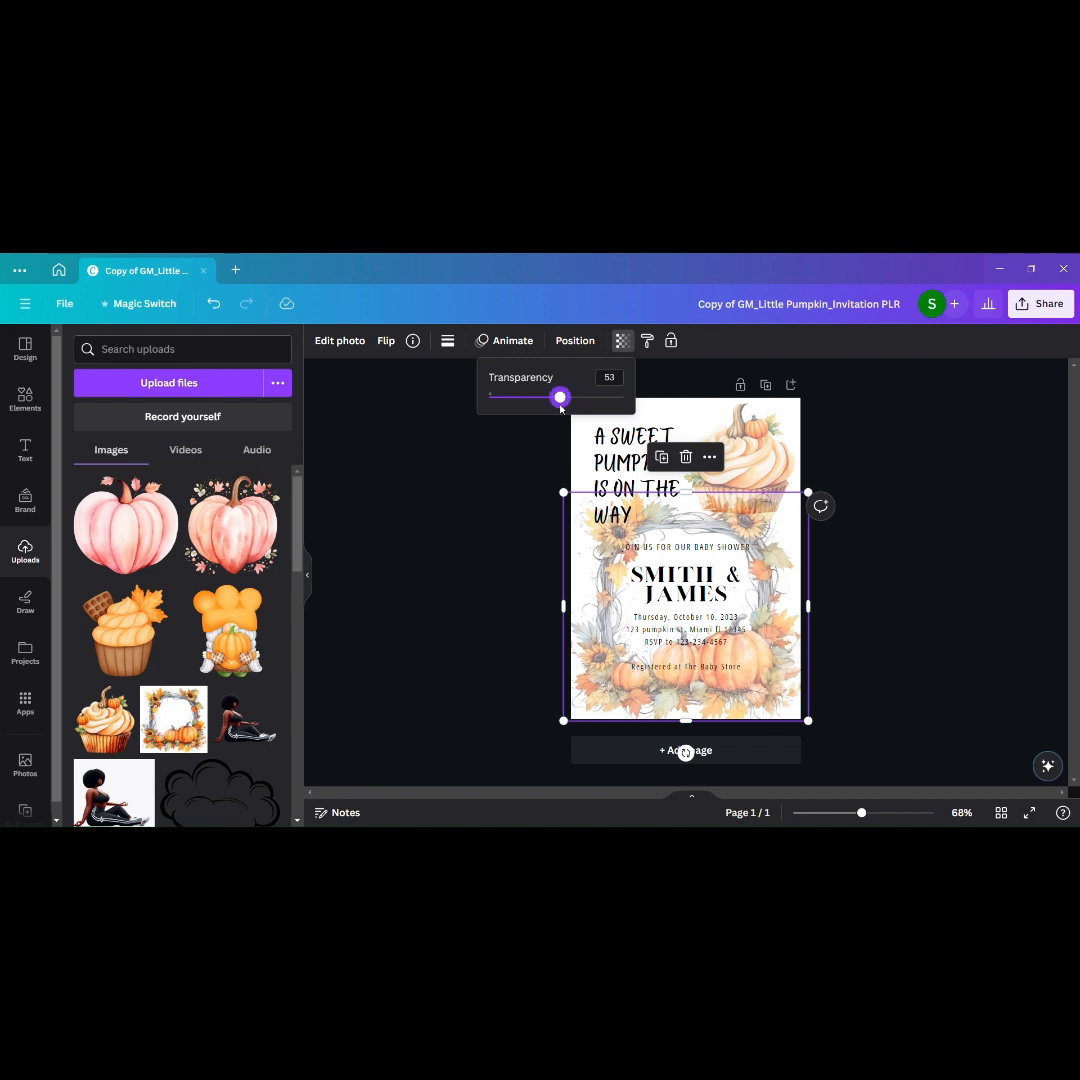
left_click_drag(559, 403, 547, 403)
Step: Shrink the cupcake and widen the heading's text box so the heading runs on three lines beside it
left_click(736, 472)
left_click_drag(684, 513, 737, 482)
left_click(694, 452)
left_click(716, 427)
left_click(652, 480)
left_click_drag(669, 469, 724, 454)
left_click(714, 435)
left_click(846, 490)
Step: Scale down the event detail texts together and center them inside the wreath
left_click(639, 558)
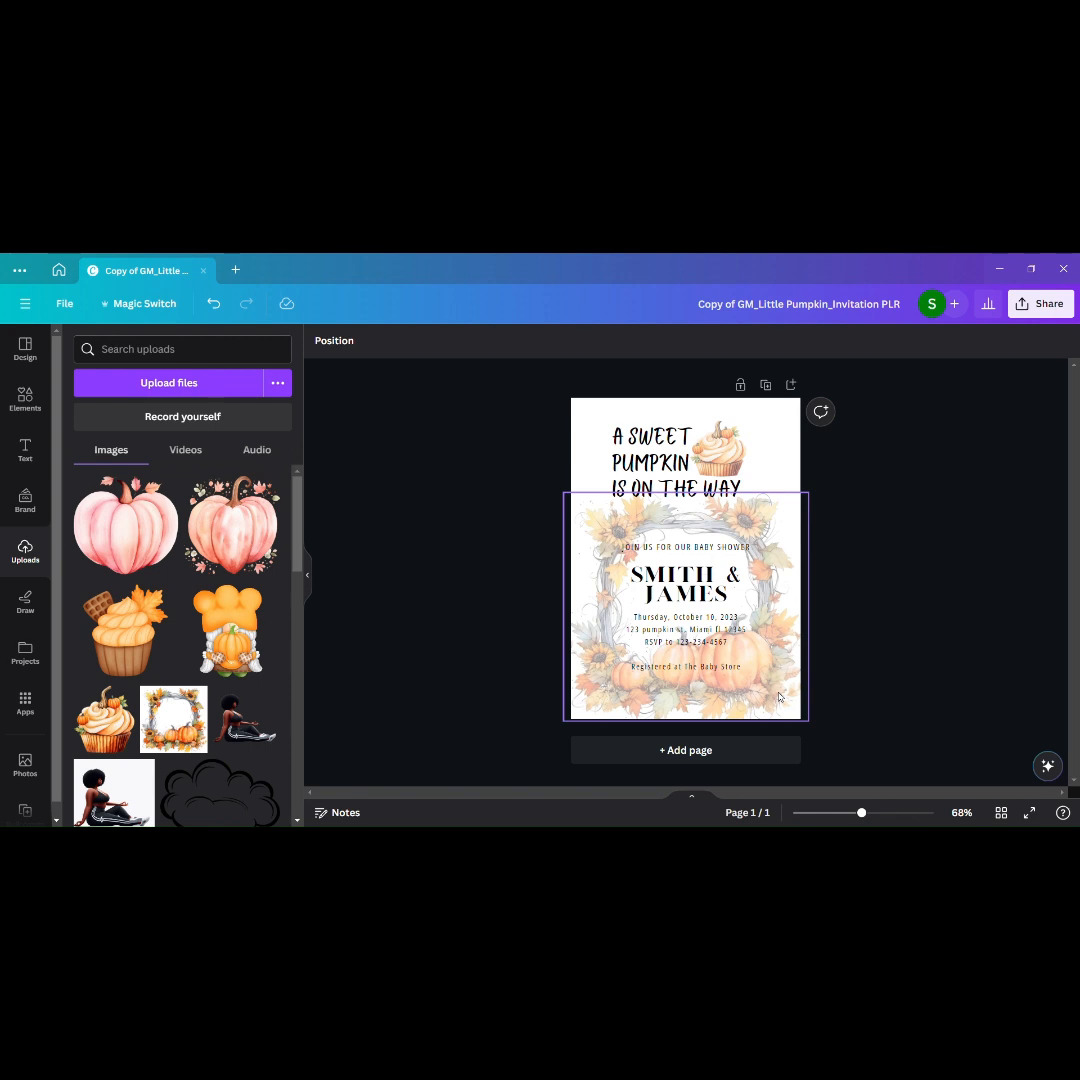
left_click_drag(639, 558, 786, 691)
left_click(671, 341)
left_click(557, 440)
left_click_drag(765, 671, 737, 647)
left_click_drag(673, 634, 687, 637)
left_click(922, 631)
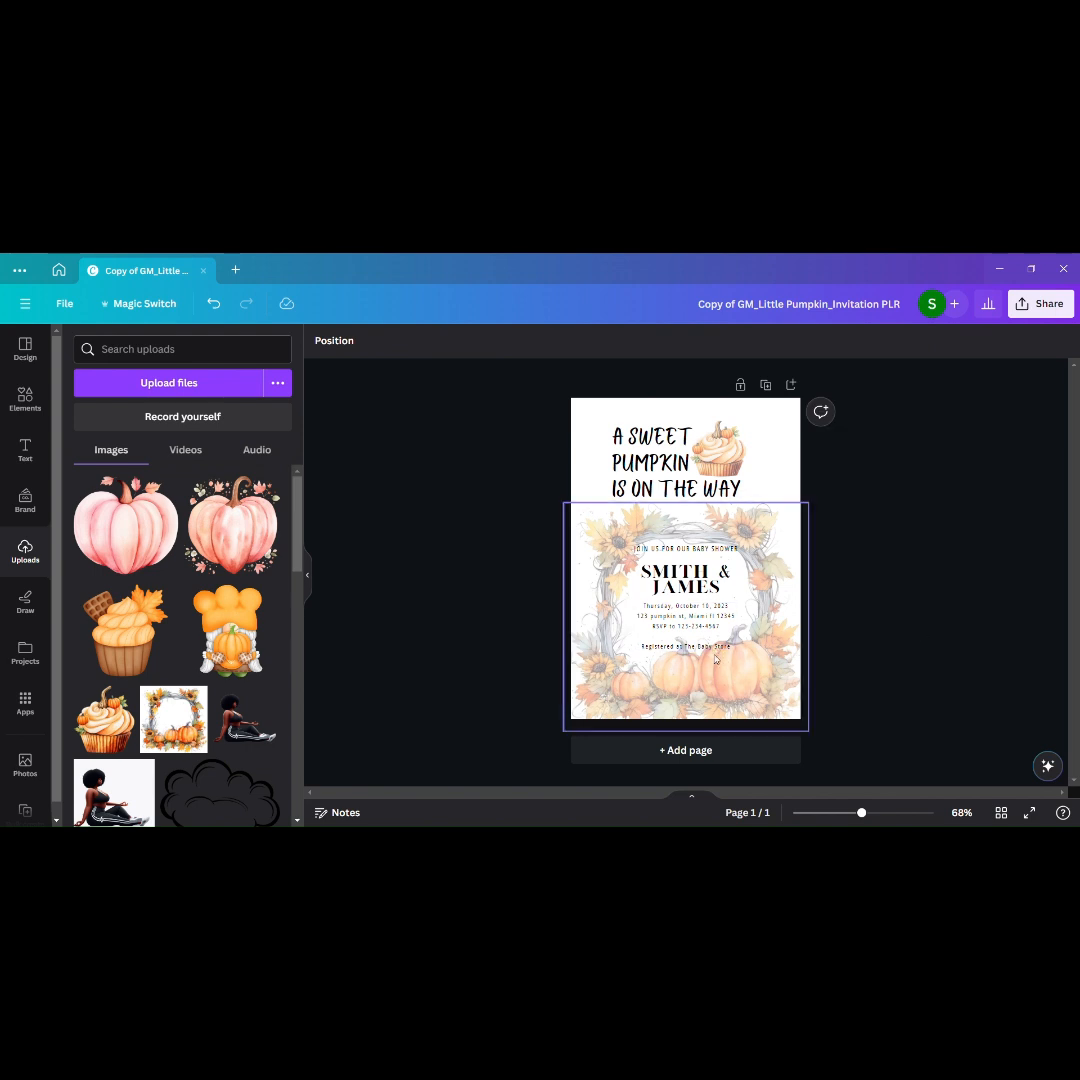
Step: Extend the wreath past the page's bottom edge, move it up slightly, and lock it in place
left_click(748, 680)
left_click(506, 344)
left_click(480, 342)
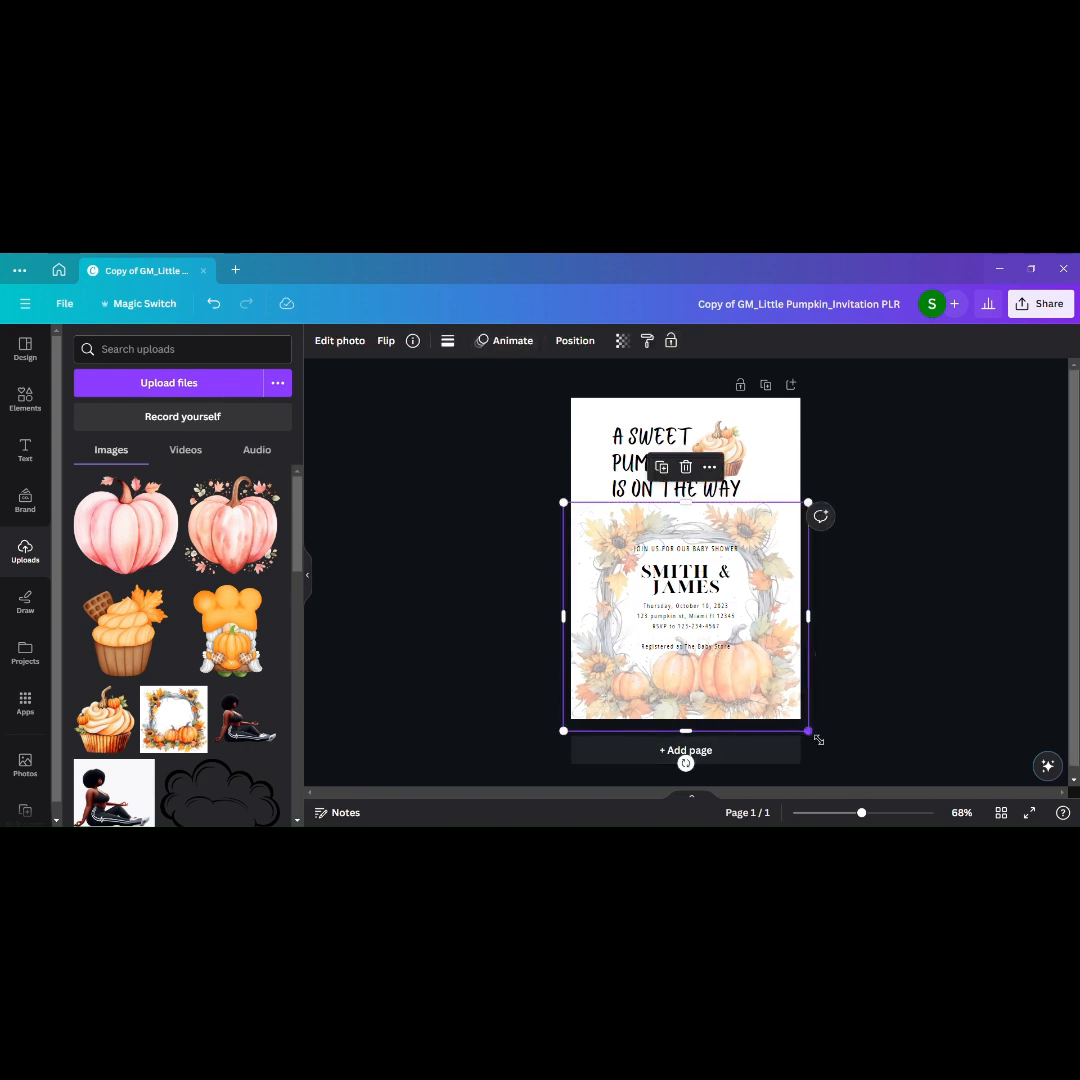
left_click_drag(818, 740, 815, 738)
left_click_drag(688, 735, 691, 792)
left_click_drag(724, 709, 724, 696)
left_click(672, 342)
left_click(984, 703)
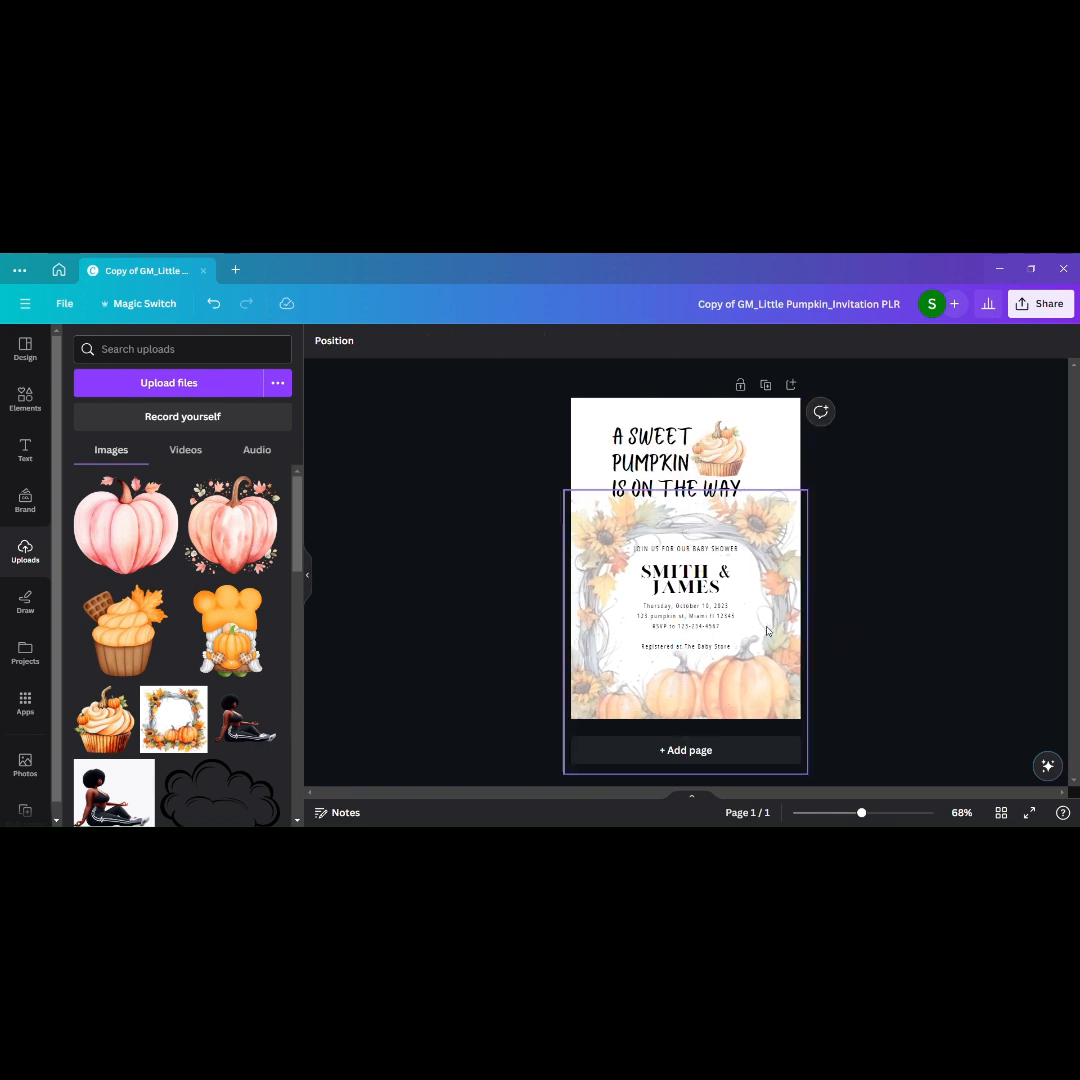
Step: Shift all the event detail texts together slightly down and to the right within the wreath
left_click(712, 628)
left_click_drag(617, 527, 756, 670)
left_click_drag(719, 642, 722, 647)
left_click(925, 660)
Step: Change the Open Sans Condensed text to the Bright Sunshine Caps font across the whole design
left_click(693, 555)
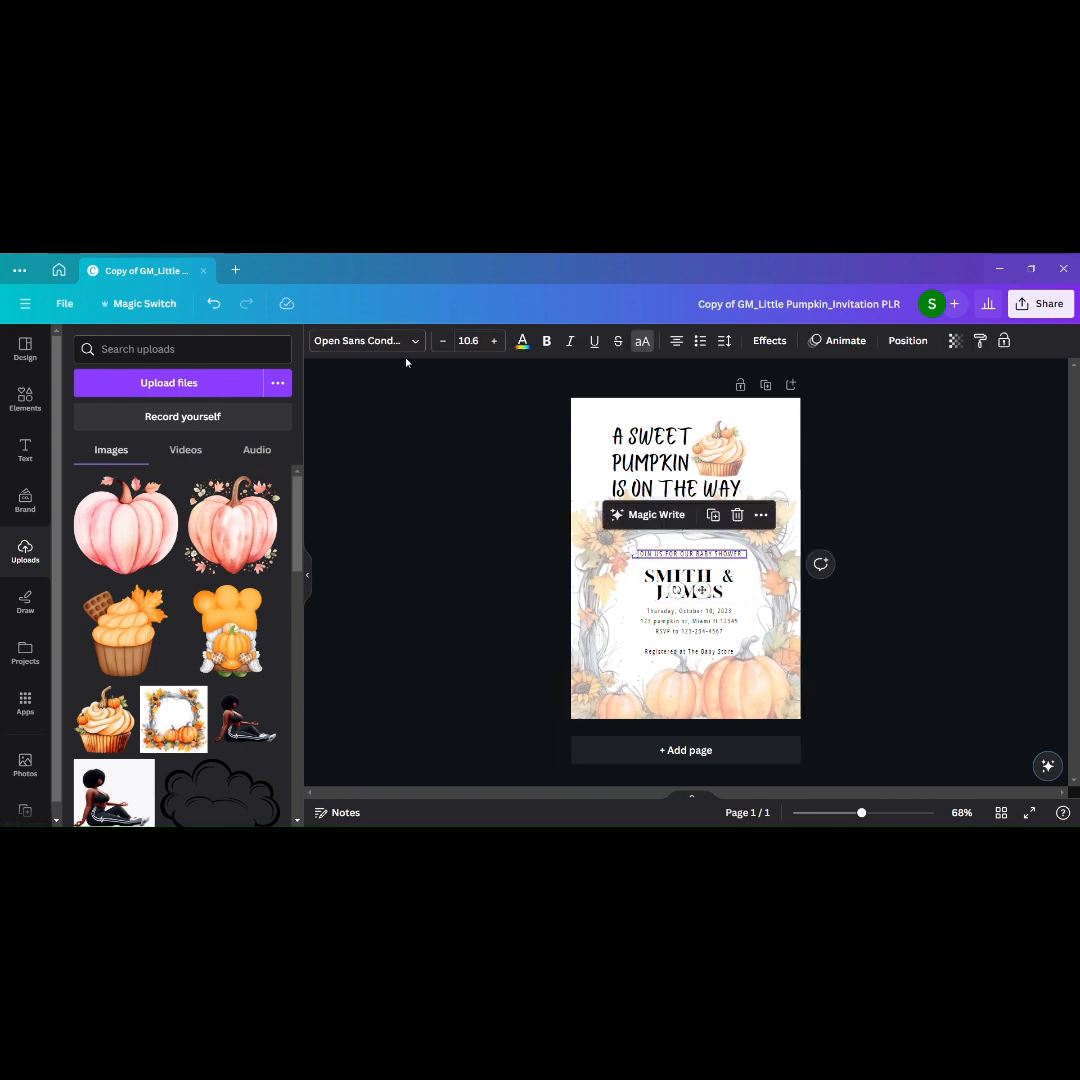
left_click(366, 341)
left_click(121, 517)
left_click(171, 802)
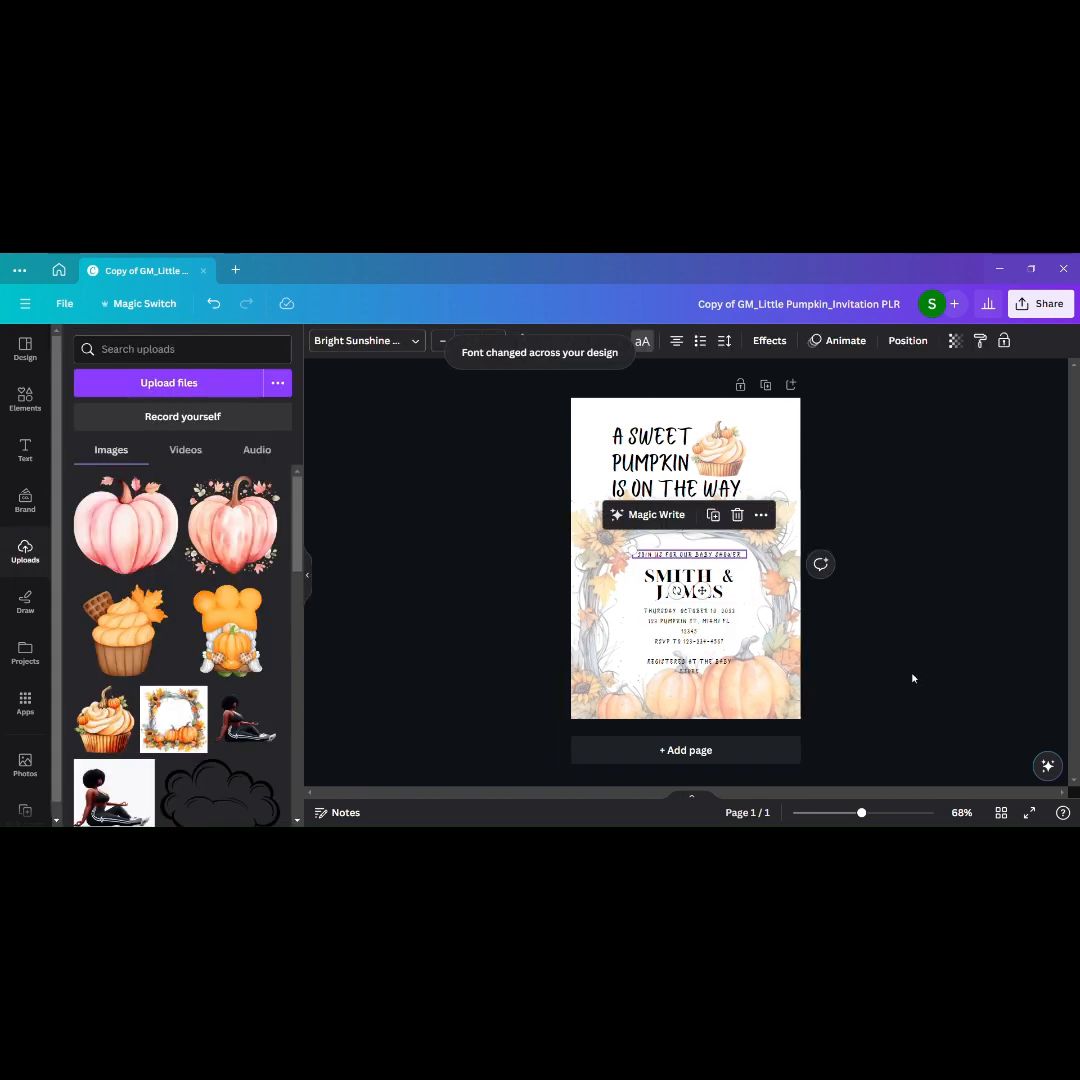
Step: Reduce the date, address and RSVP text to size 9.8 so each entry fits on one line
left_click(665, 628)
left_click_drag(694, 646, 702, 647)
left_click(890, 637)
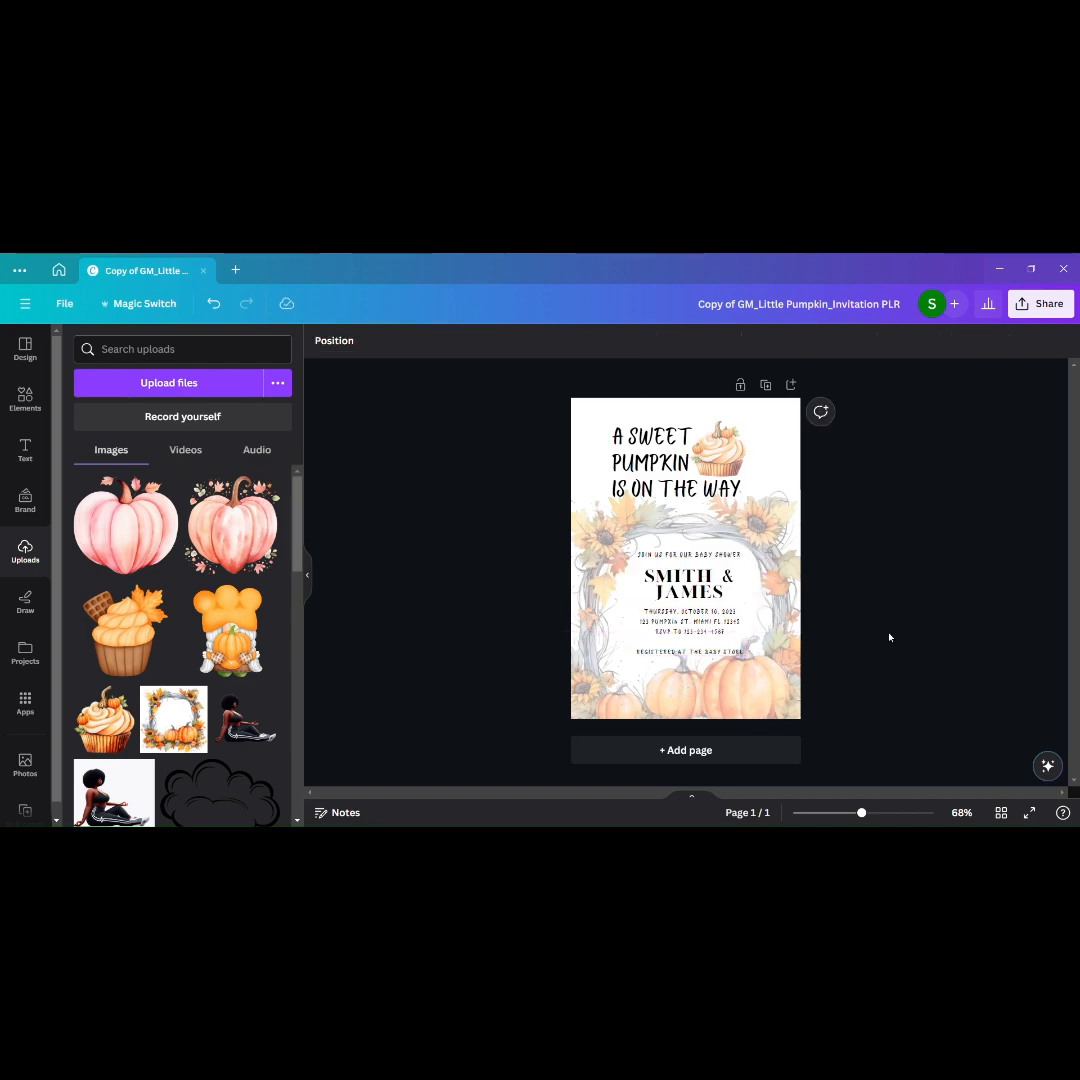
left_click(689, 650)
Step: Add a rounded square shape behind the event detail texts and center it around them
left_click(25, 399)
left_click(252, 349)
left_click_drag(138, 557, 756, 583)
left_click_drag(683, 608, 701, 668)
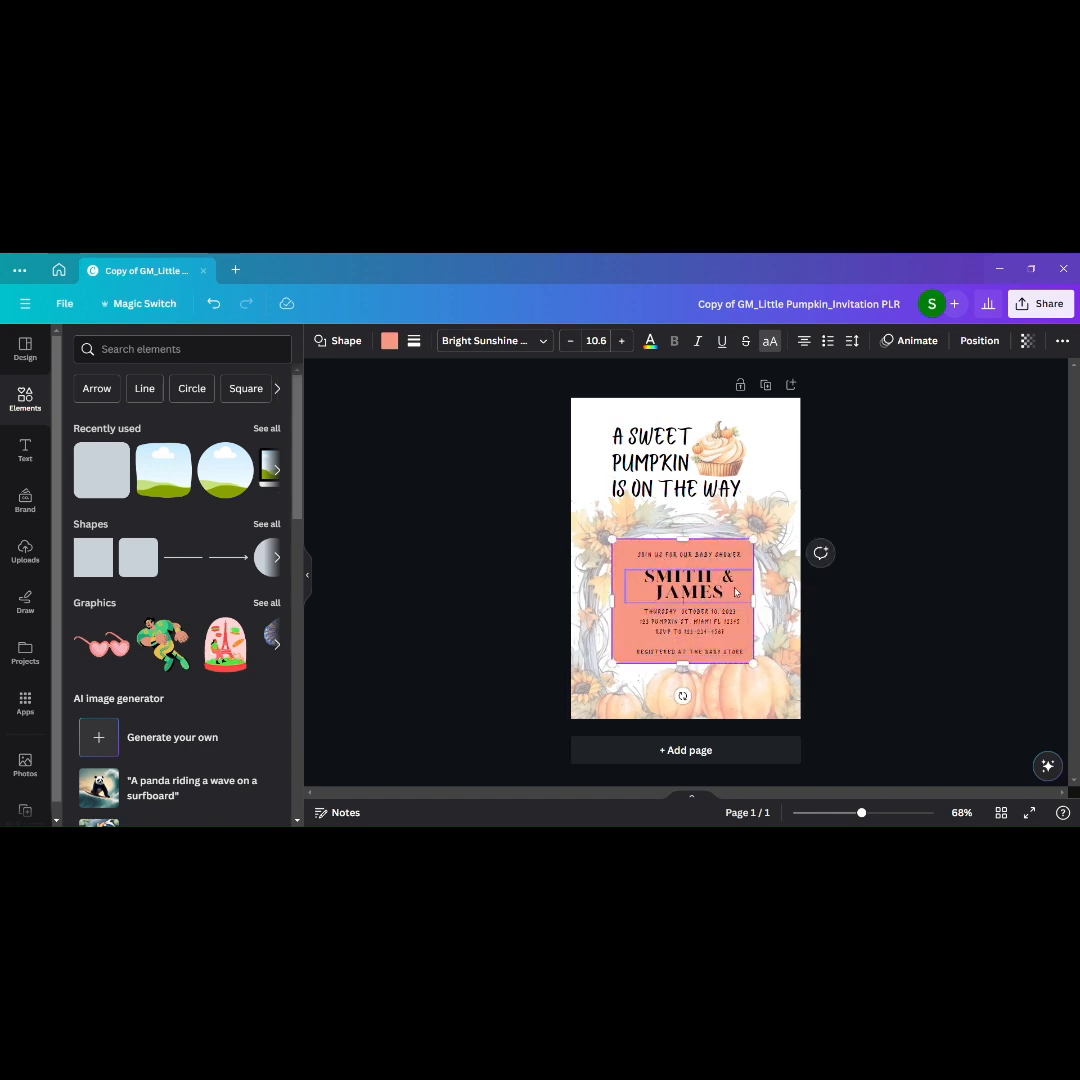
left_click_drag(724, 551, 731, 551)
Step: Fill the rounded panel with the cupcake photo color #eec283
left_click(389, 340)
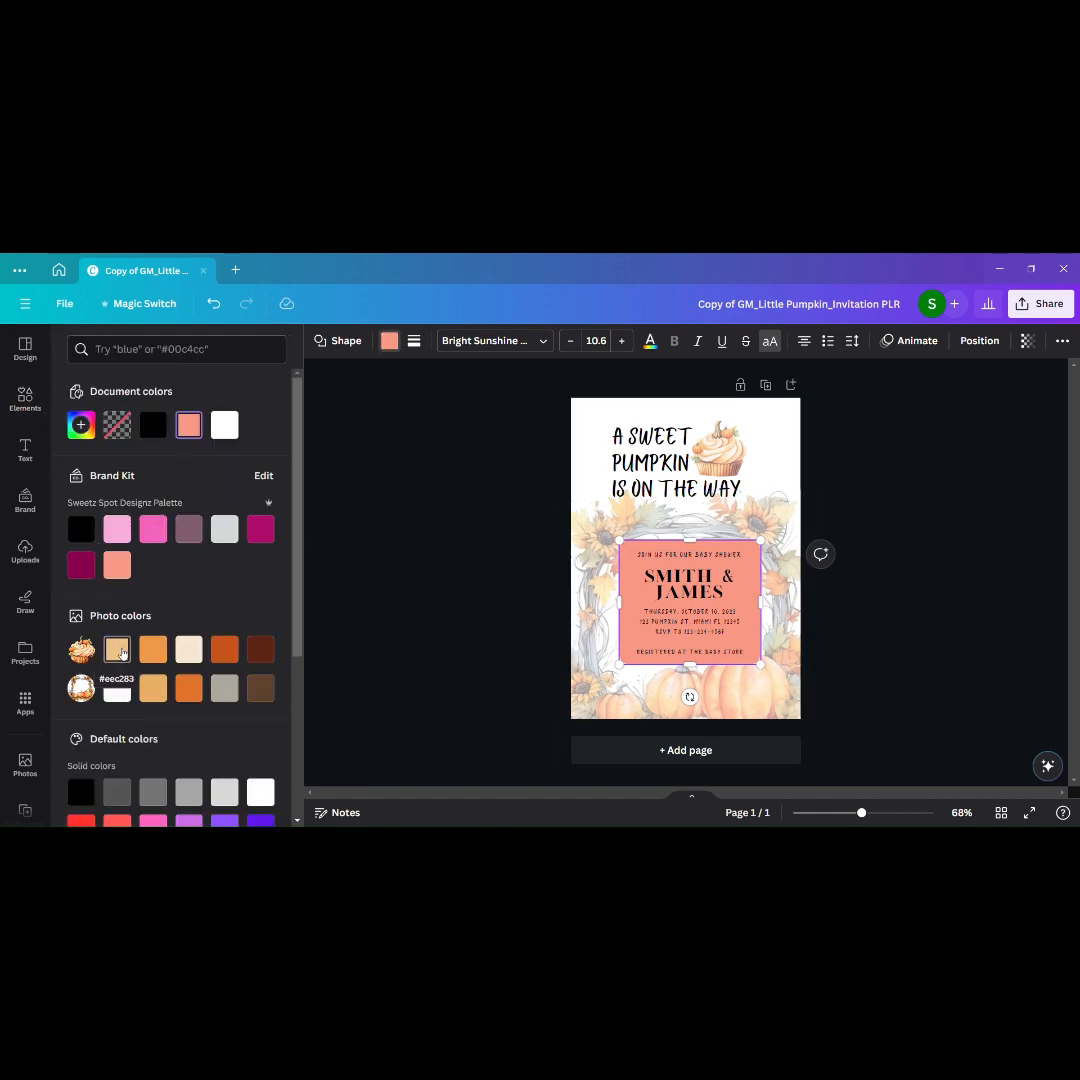
left_click(118, 651)
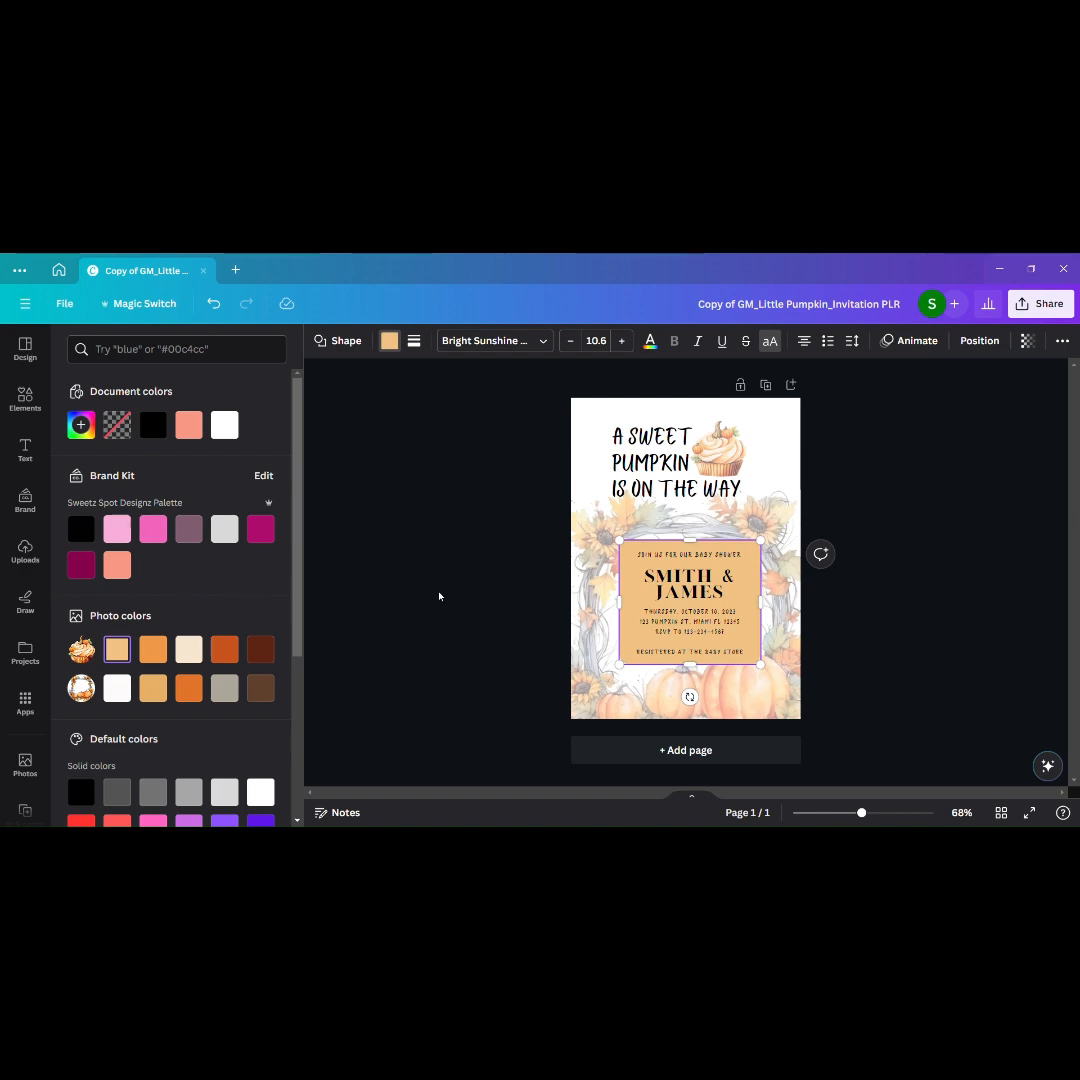
key("Escape")
Step: Change the event date in the detail text to October 25, 2023
left_click(722, 622)
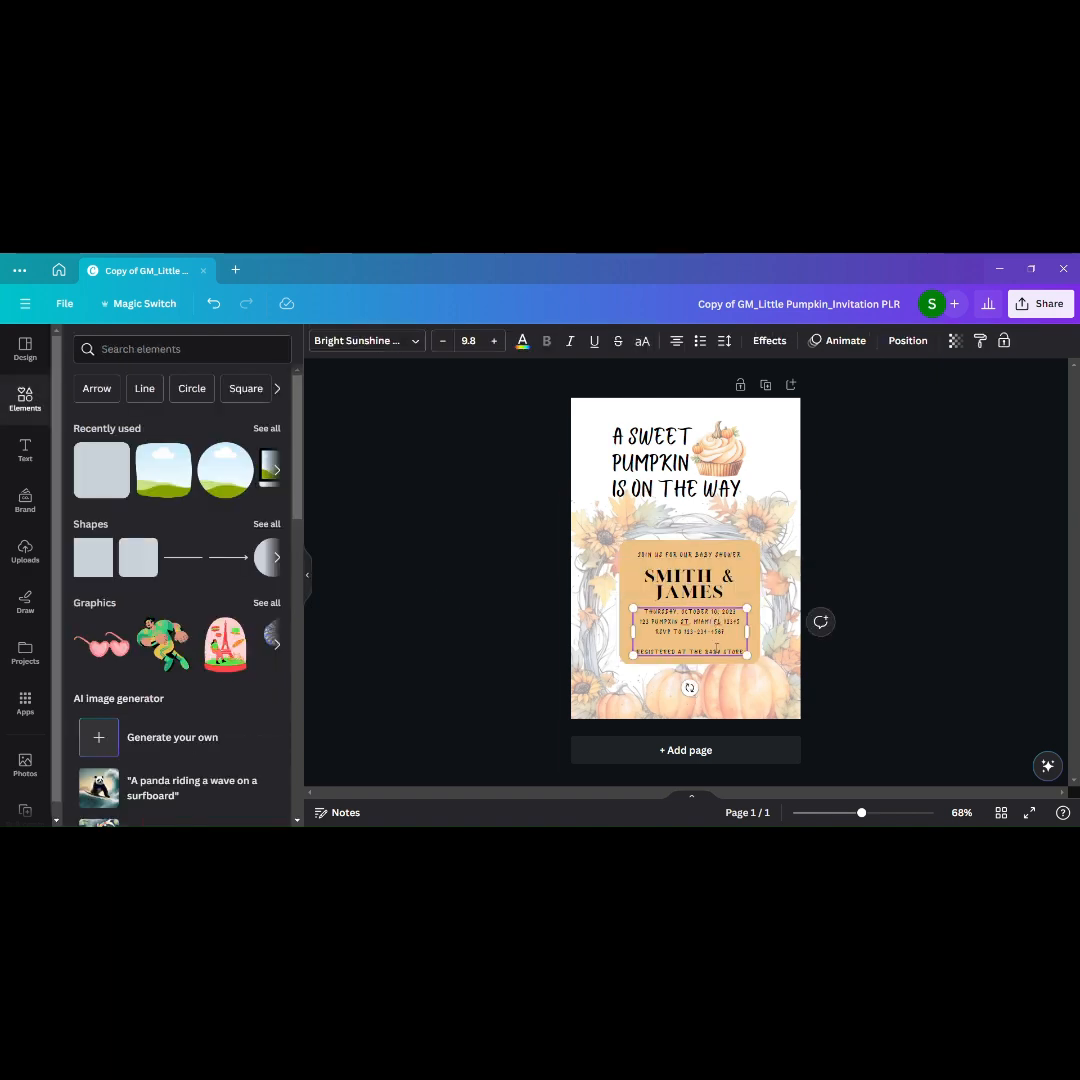
left_click_drag(867, 816, 888, 816)
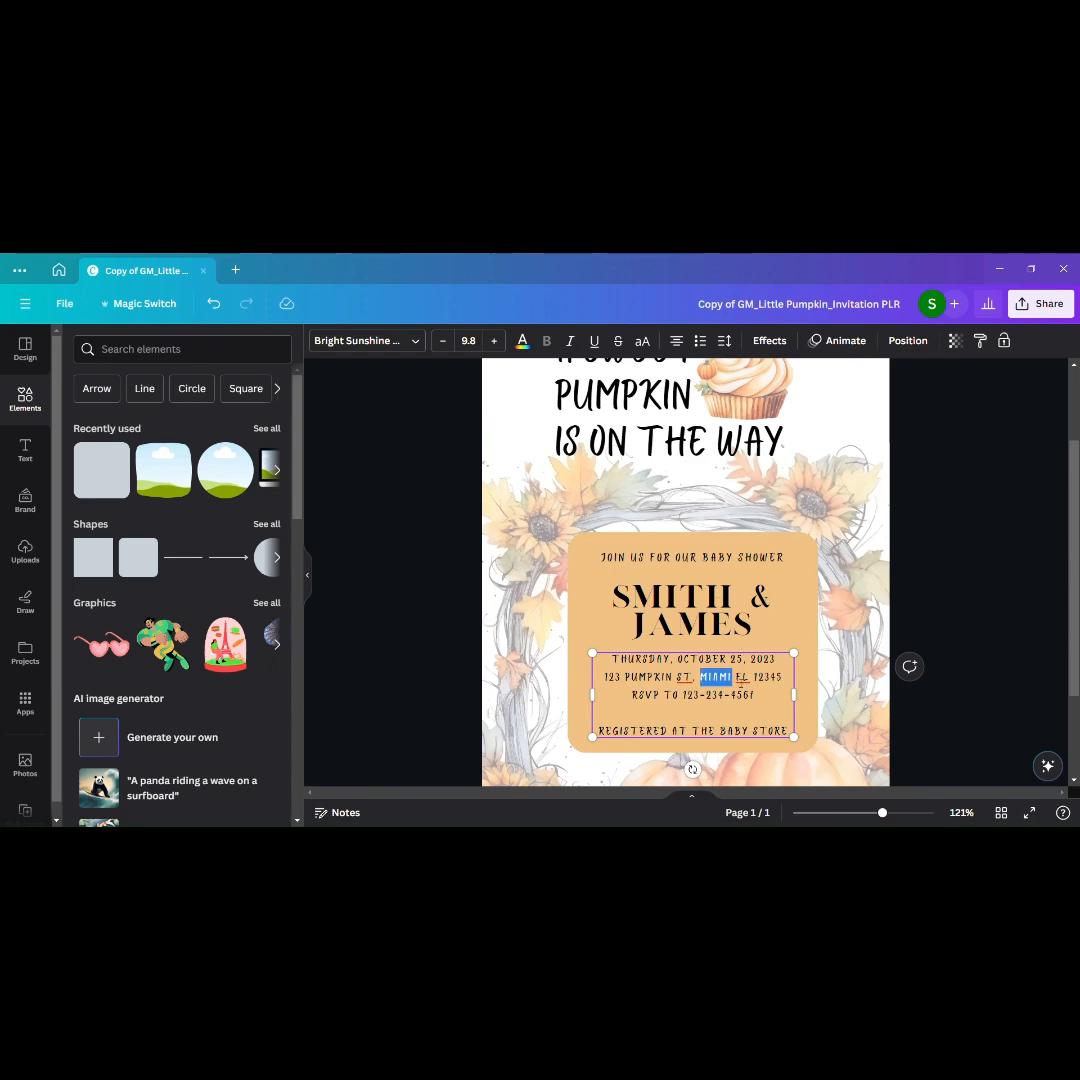
left_click(1004, 684)
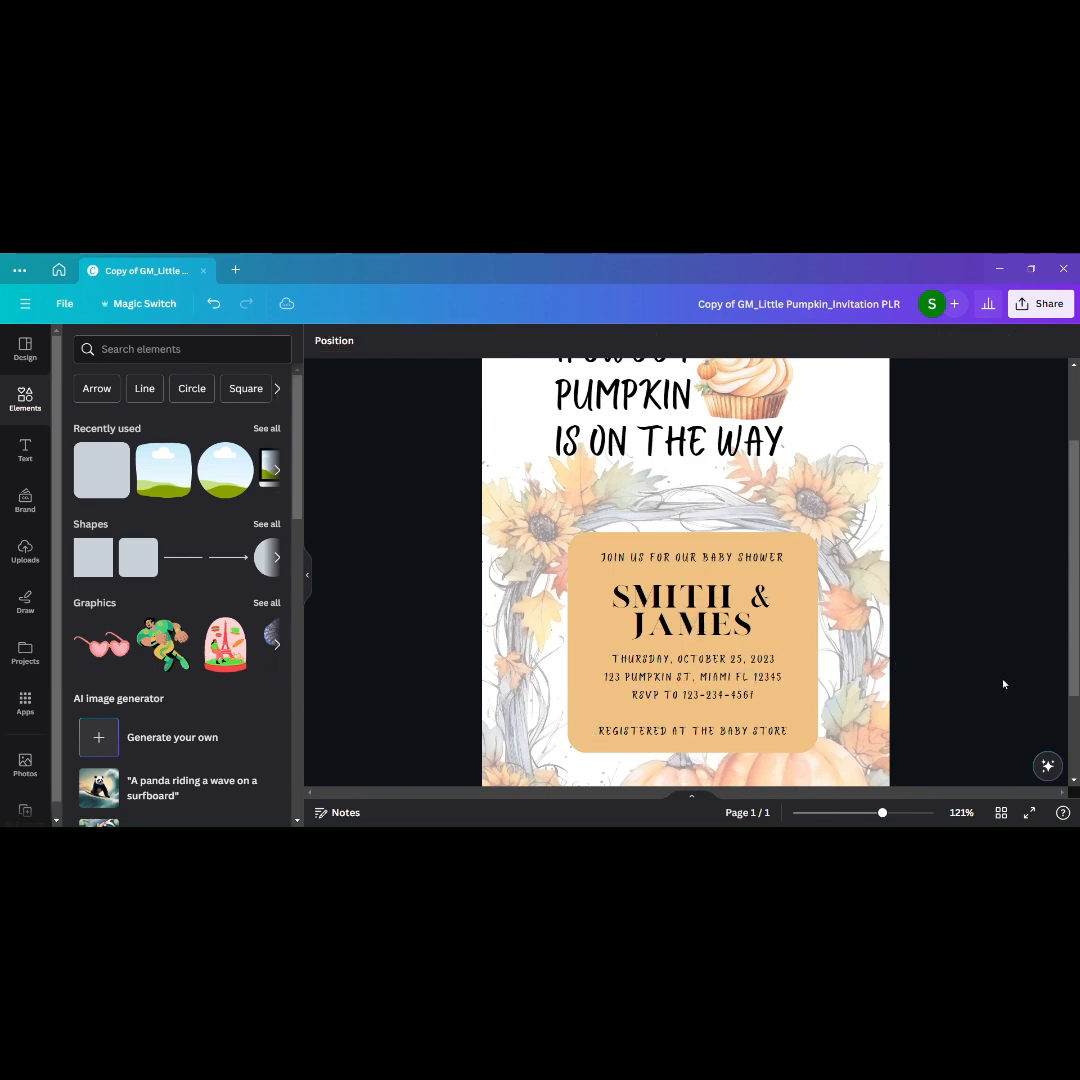
double_click(748, 733)
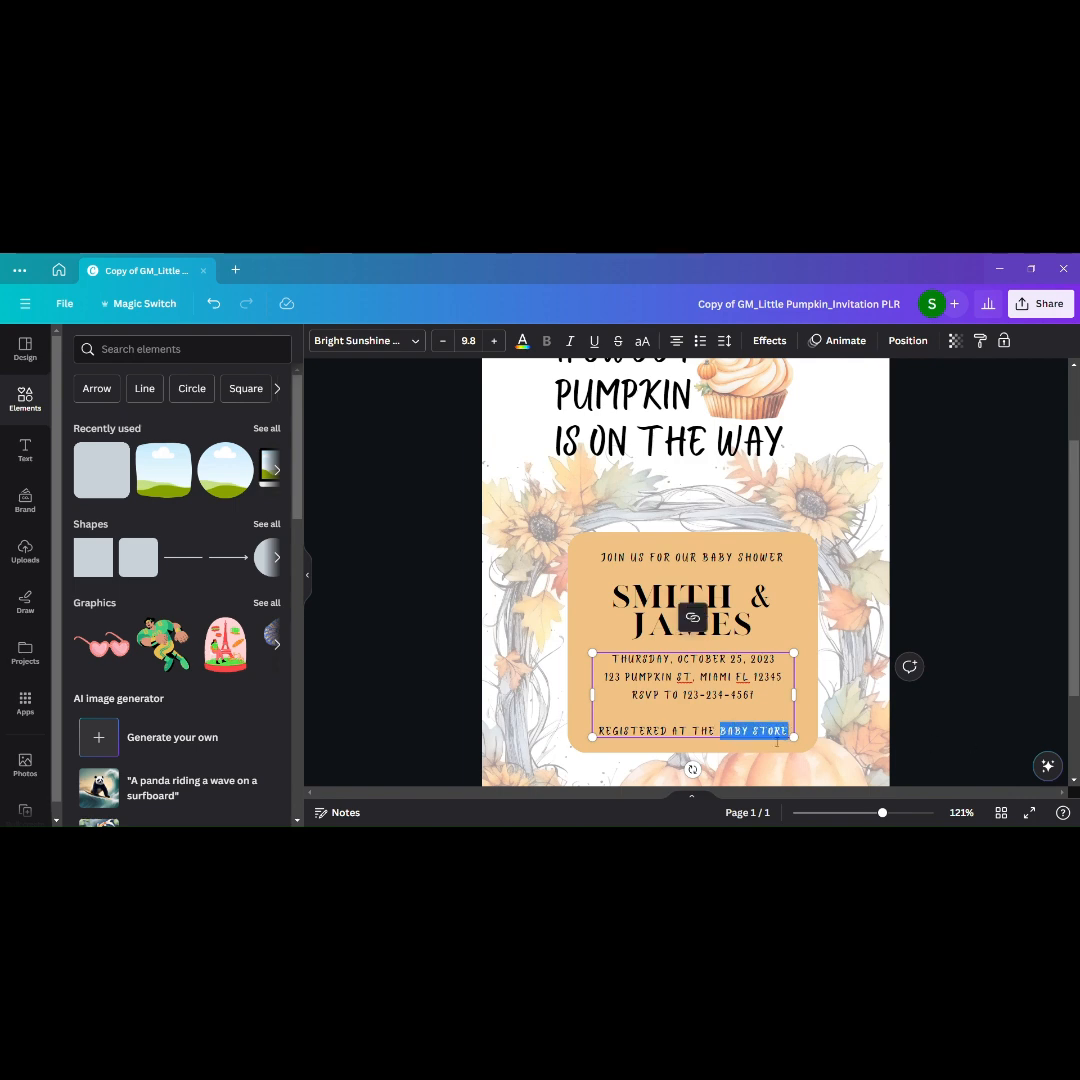
left_click(955, 735)
Step: Add a thin solid black border to the rounded panel behind the event details
left_click(800, 622)
left_click(414, 341)
left_click(479, 383)
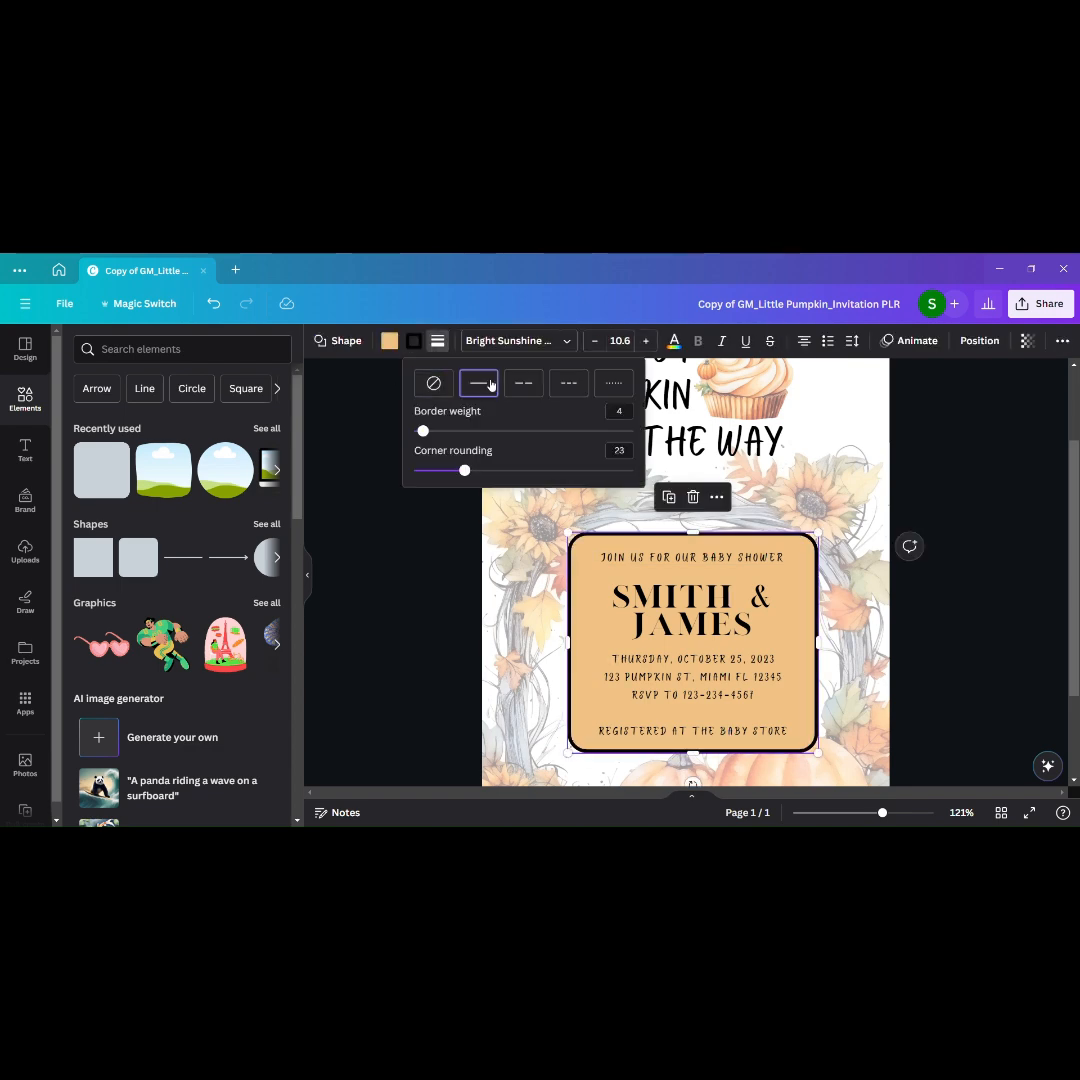
left_click_drag(423, 431, 420, 431)
left_click(998, 535)
Step: Enlarge the heading and cupcake together to a heading size of 45.2 and center them above the panel
scroll(998, 535, "down", 1)
left_click_drag(882, 813, 869, 813)
scroll(1000, 579, "up", 2)
left_click_drag(567, 374, 810, 373)
left_click_drag(760, 466, 748, 469)
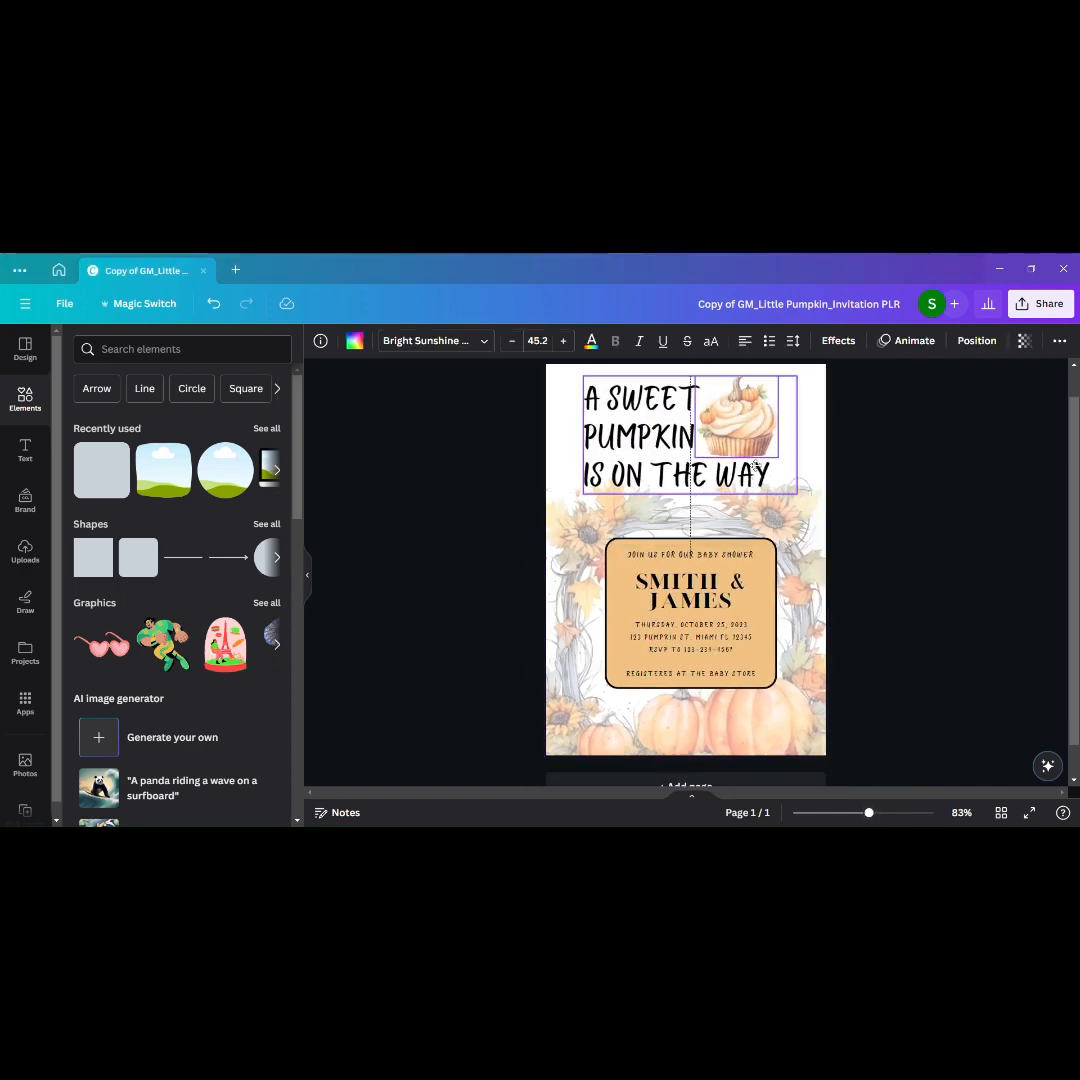
left_click(910, 531)
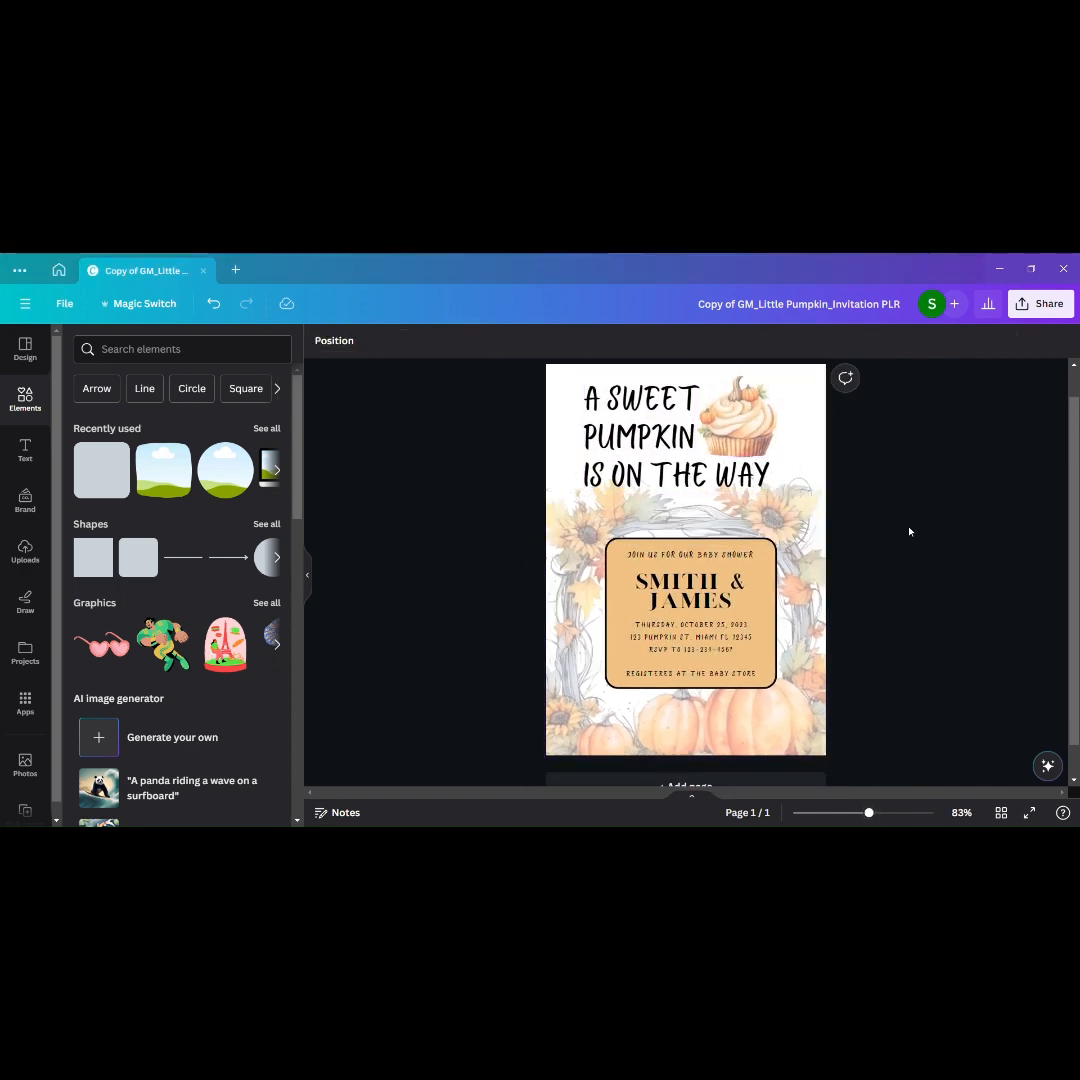
left_click(739, 425)
left_click(953, 489)
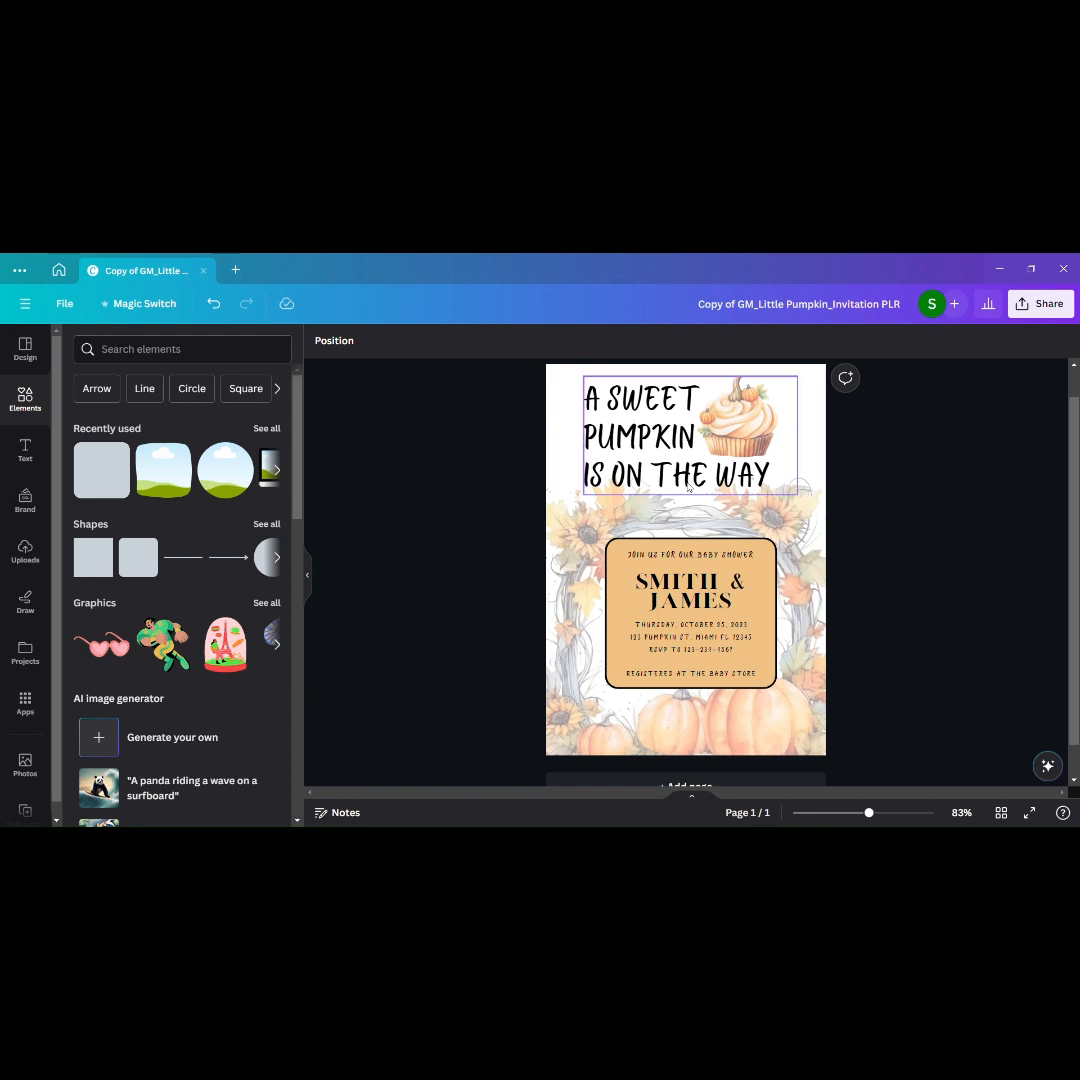
Step: Change the heading "A sweet pumpkin is on the way" to the Blueberry font
left_click(643, 462)
triple_click(622, 409)
double_click(712, 473)
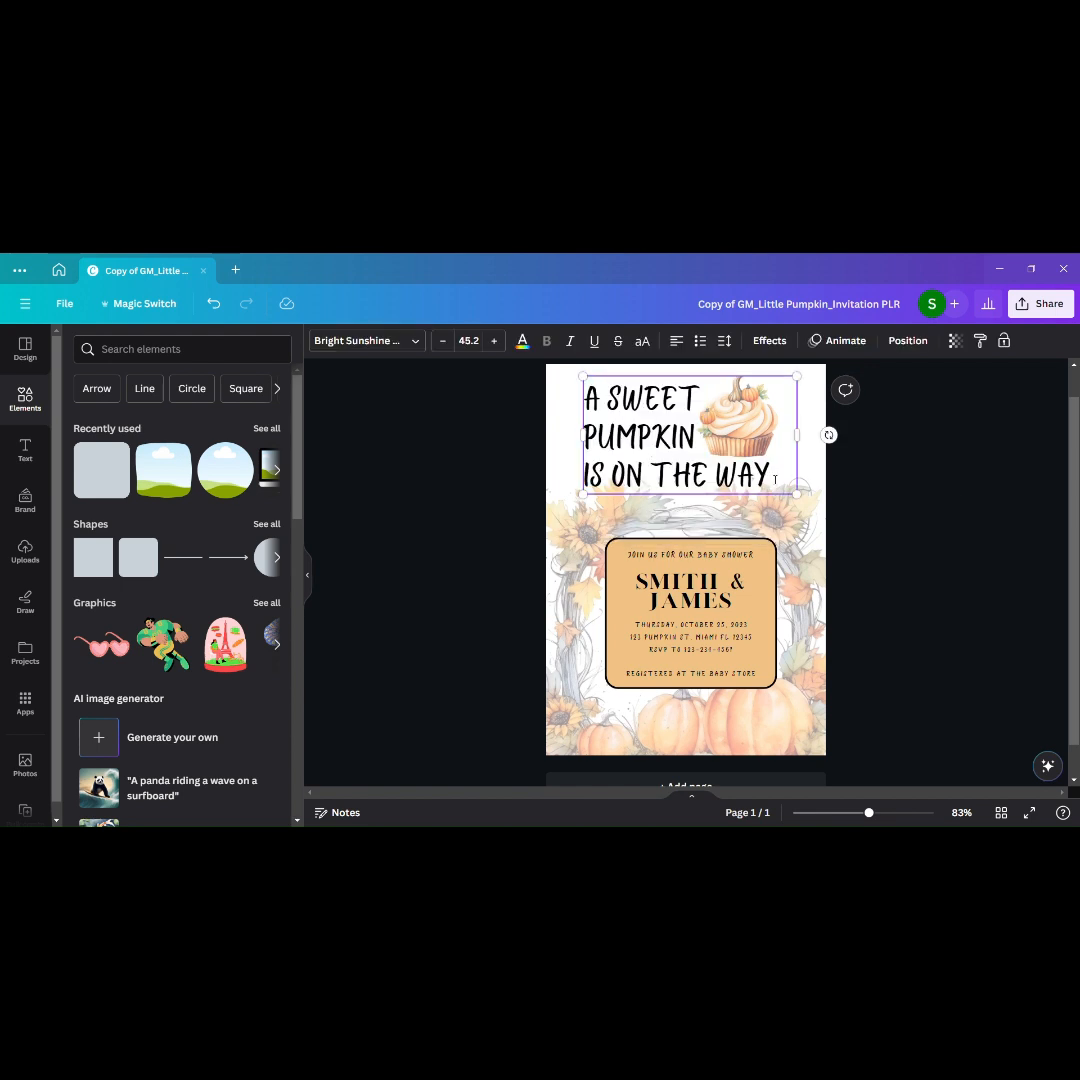
key("ctrl+a")
left_click(365, 340)
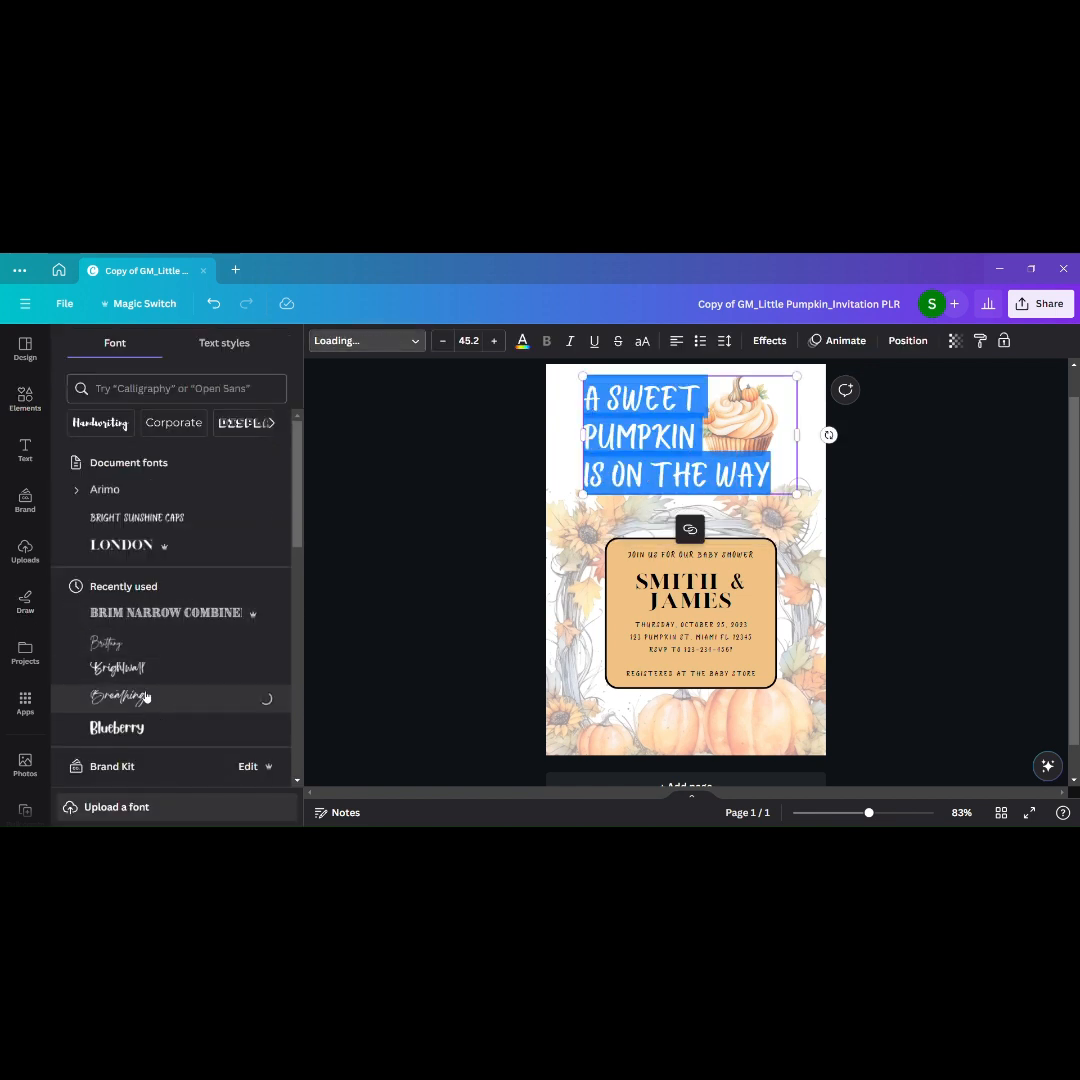
left_click(117, 727)
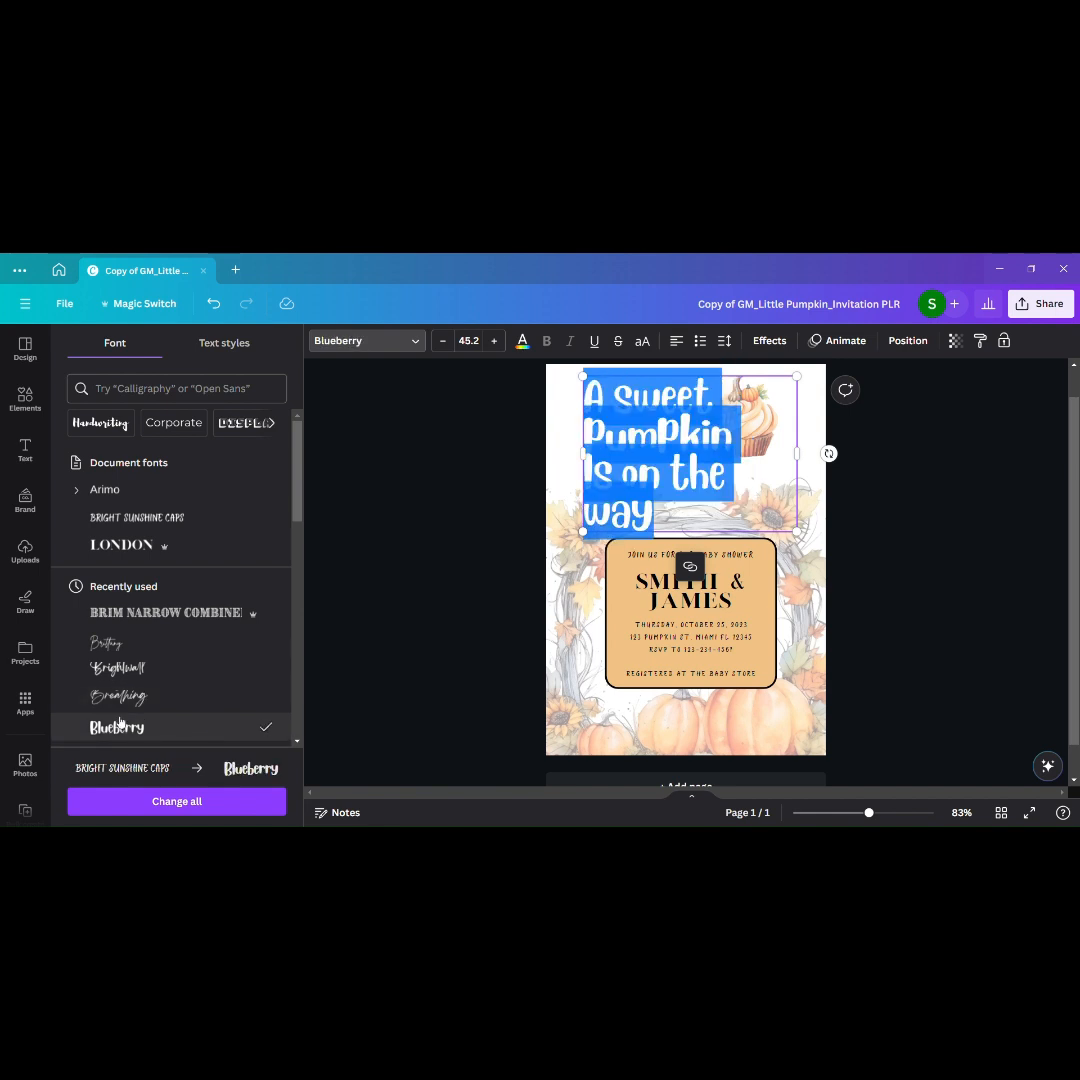
Step: Set the heading's line spacing to 1.52 and its font size to 42.2
left_click(724, 340)
left_click_drag(774, 437, 812, 444)
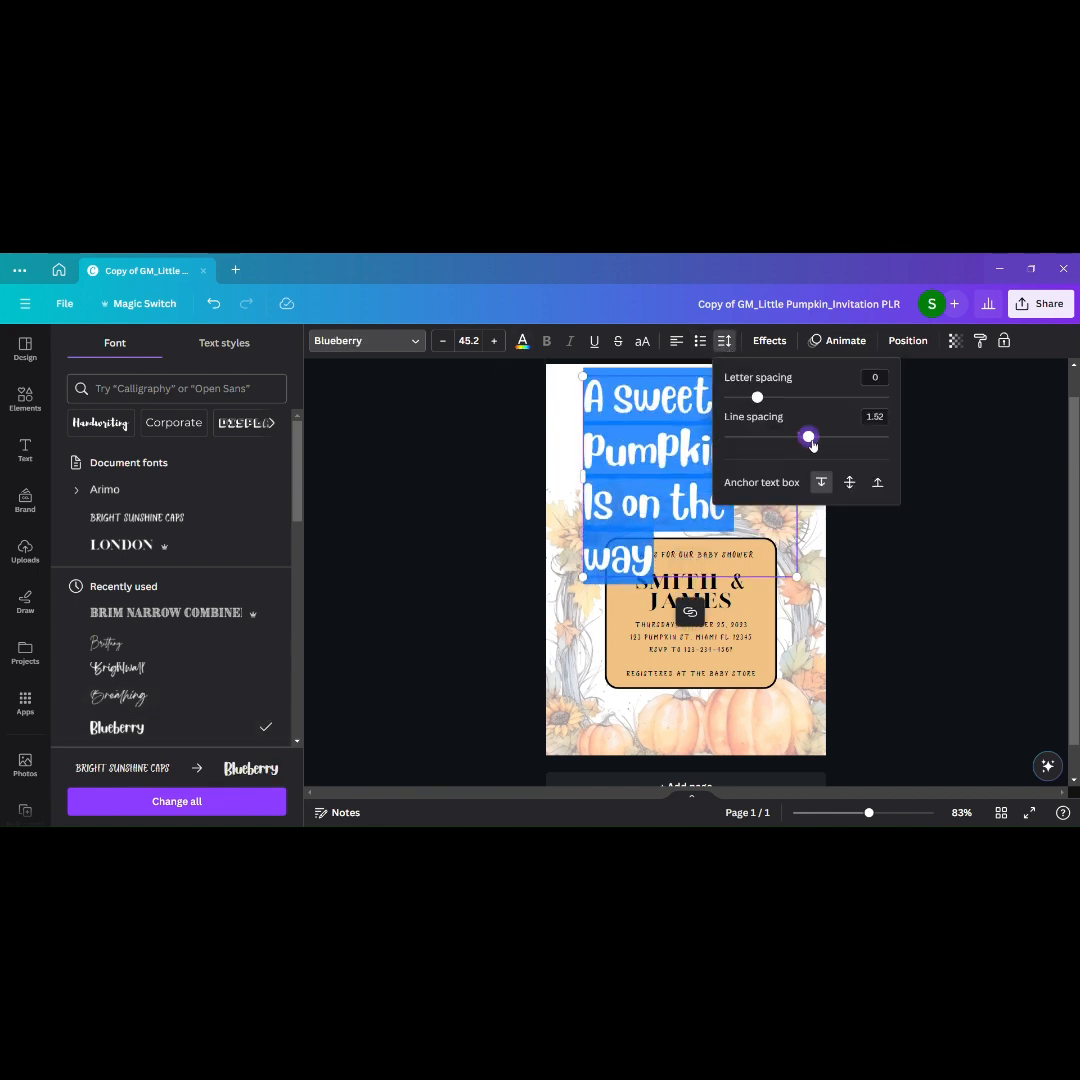
left_click(442, 340)
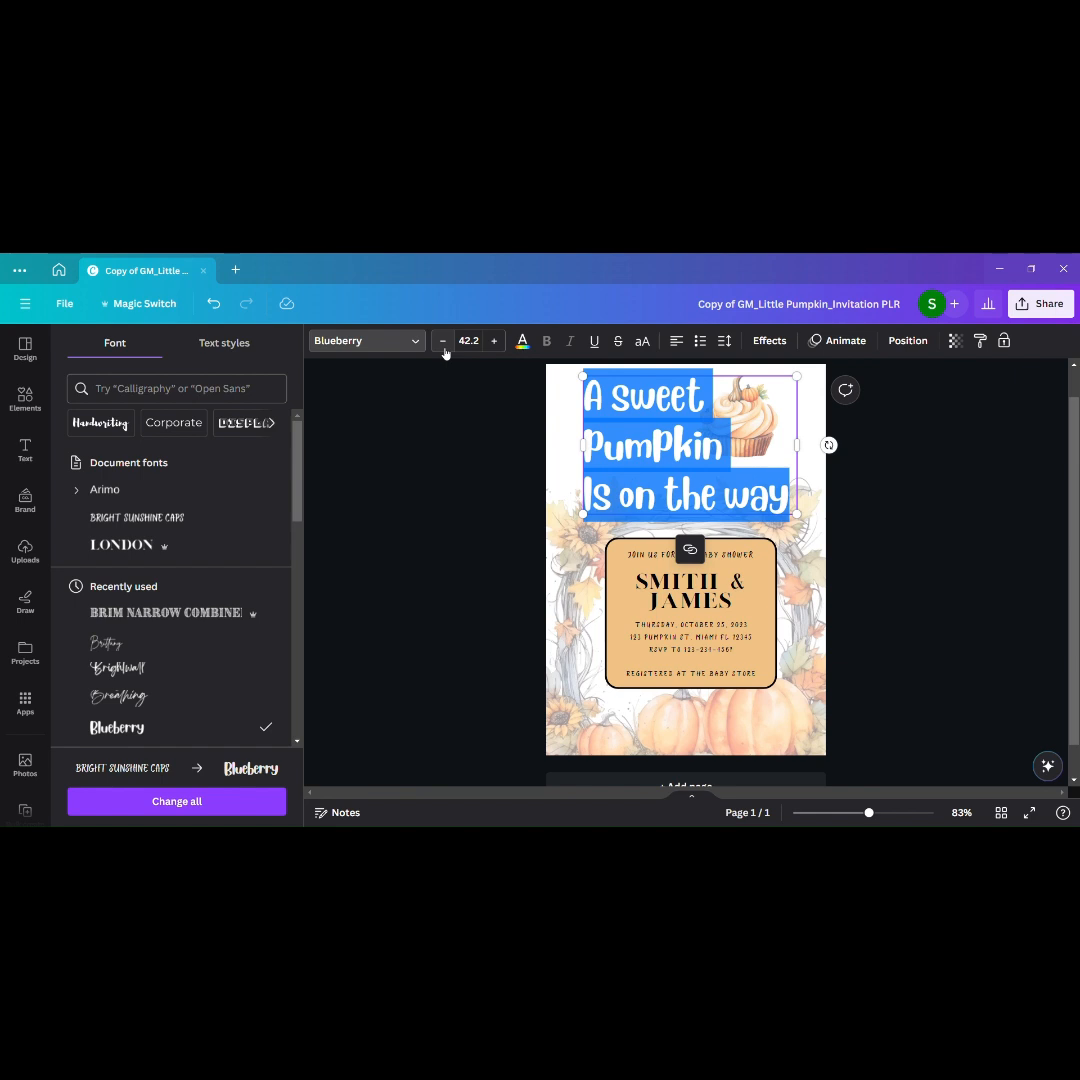
left_click(982, 535)
Step: Capitalize the first letter of "Sweet" in the heading
left_click(632, 402)
left_click(628, 399)
key("BackSpace")
type("S")
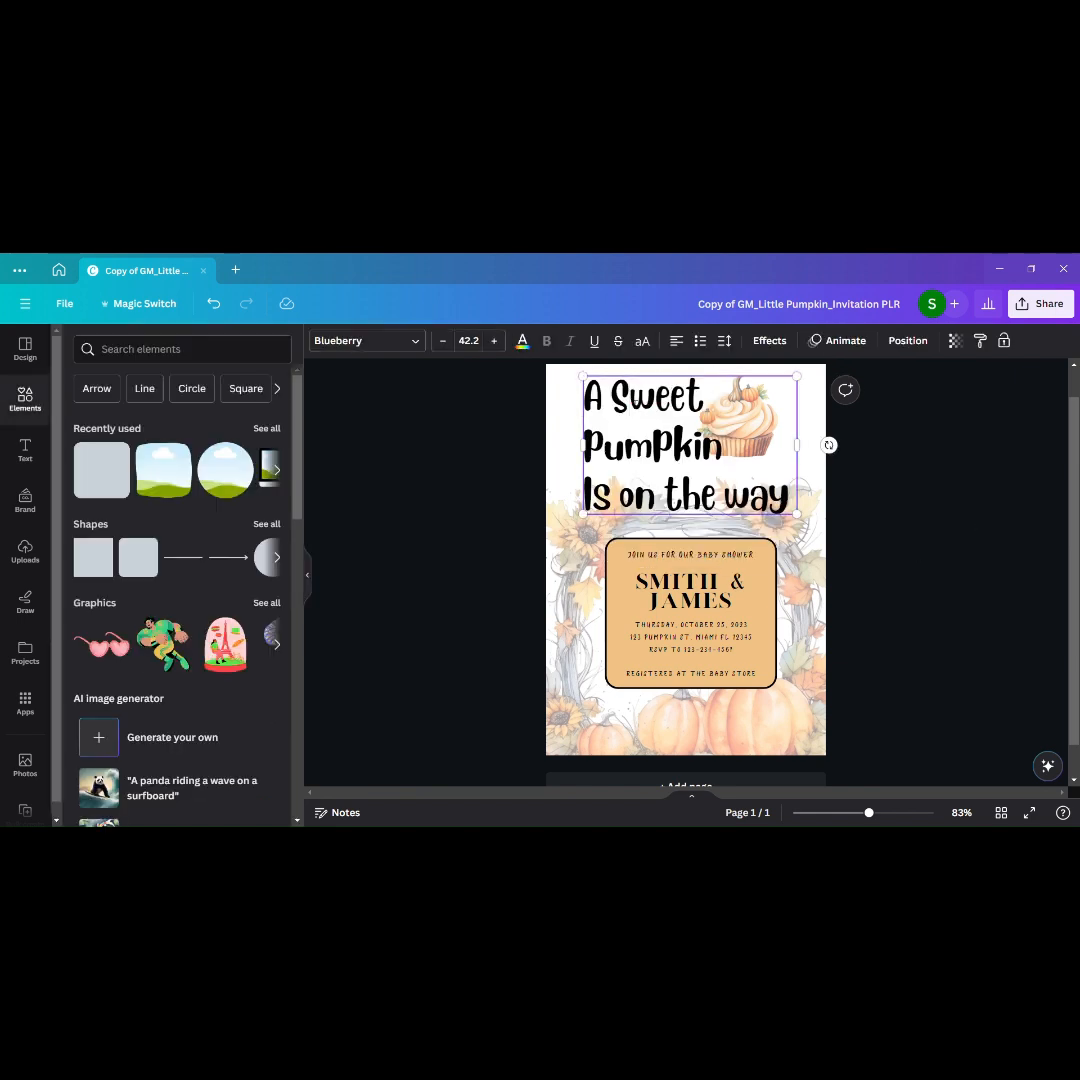
left_click(990, 578)
Step: Move the heading text slightly toward the page's upper-left corner
left_click(762, 495)
left_click(762, 495)
left_click(916, 569)
left_click(599, 403)
left_click_drag(599, 403, 580, 397)
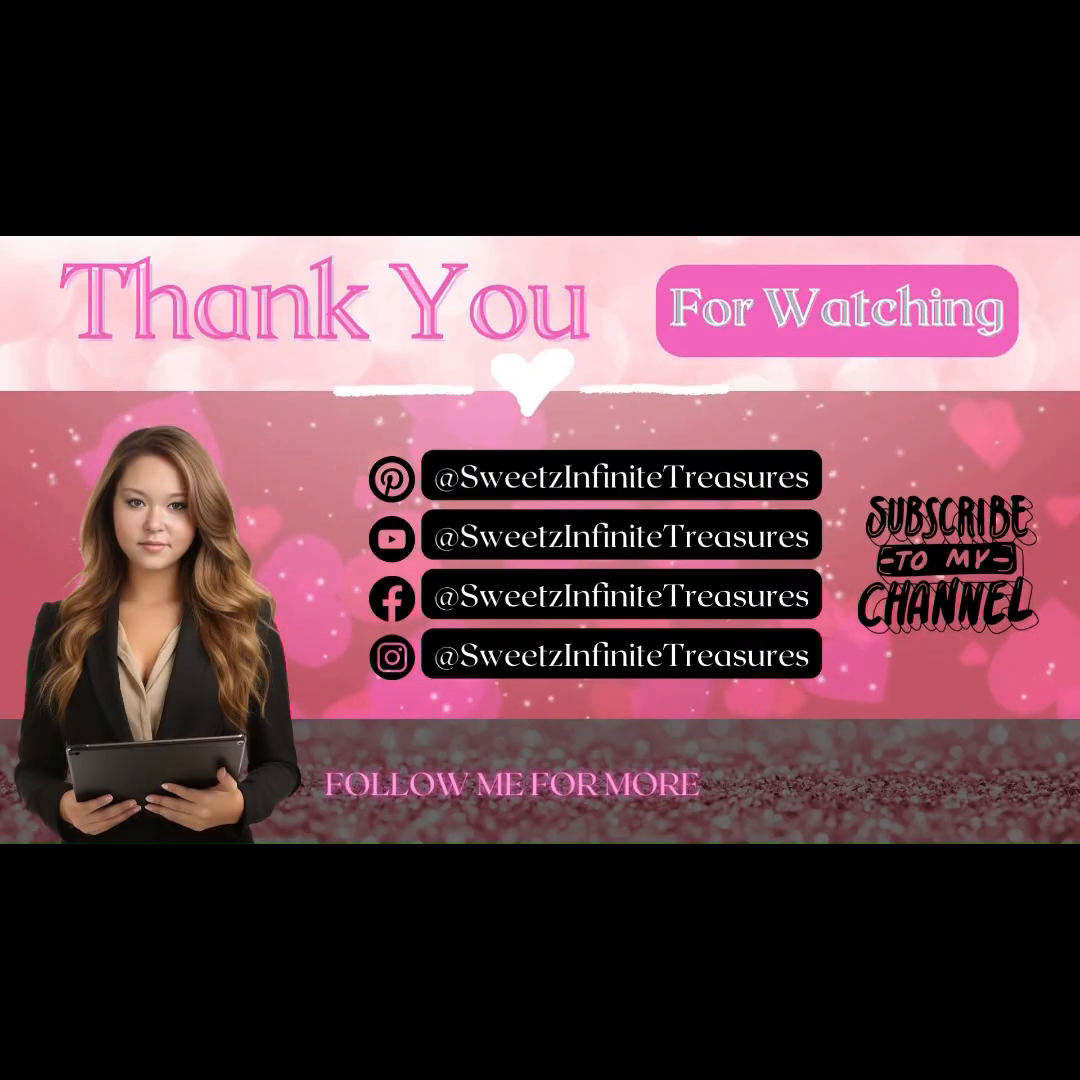